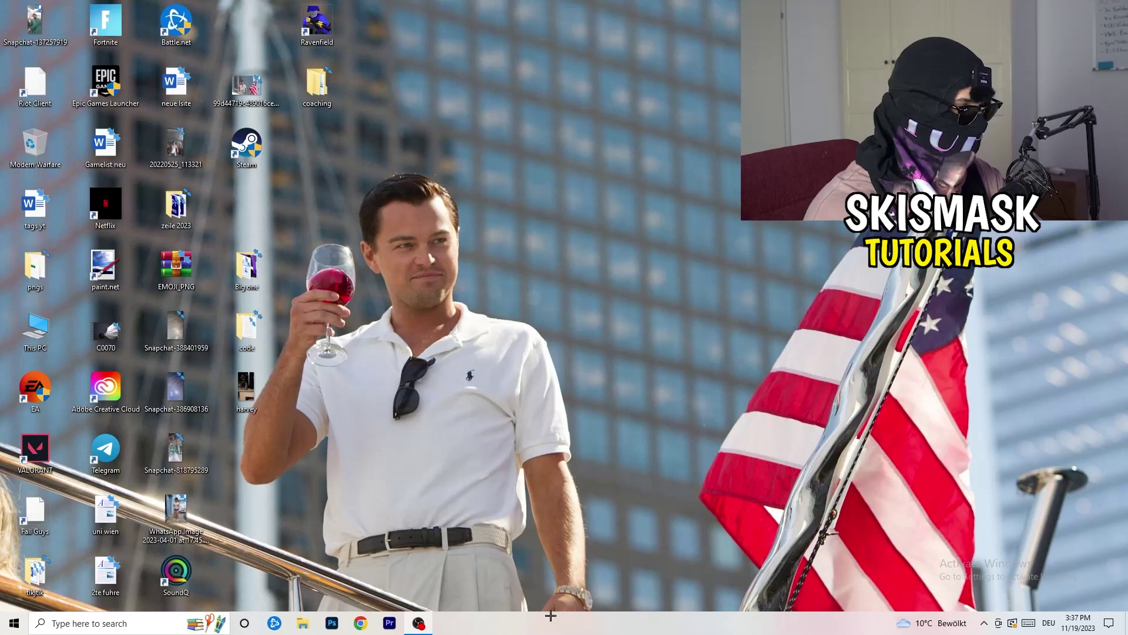
# Step: Open Task Manager and select the Antimalware Service Executable background process
pyautogui.rightClick(544, 625)
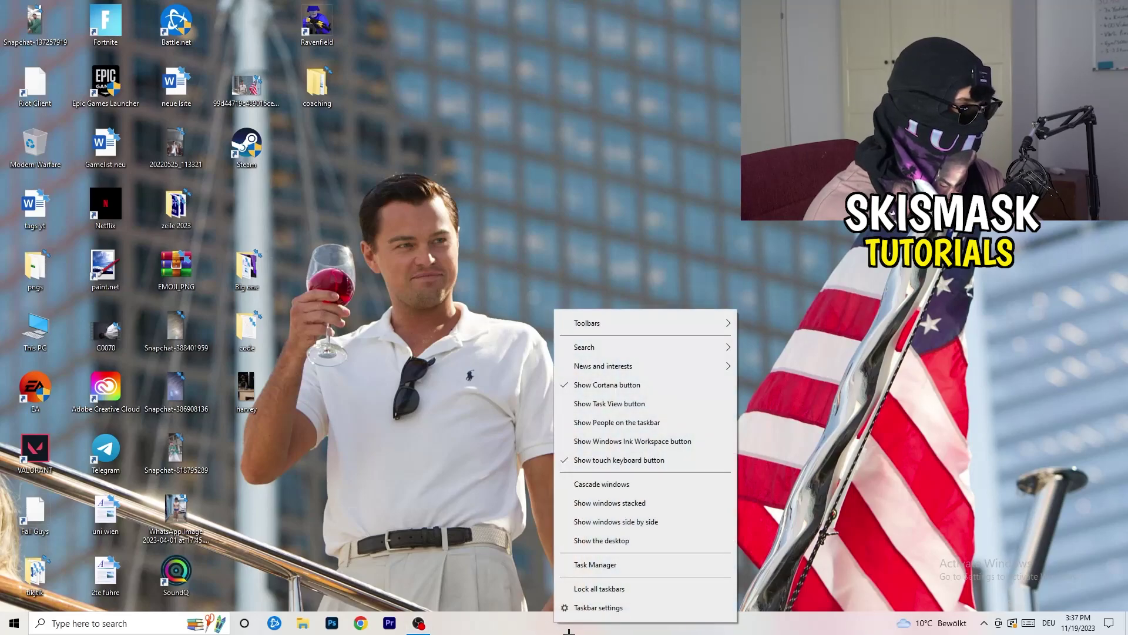
pyautogui.click(599, 563)
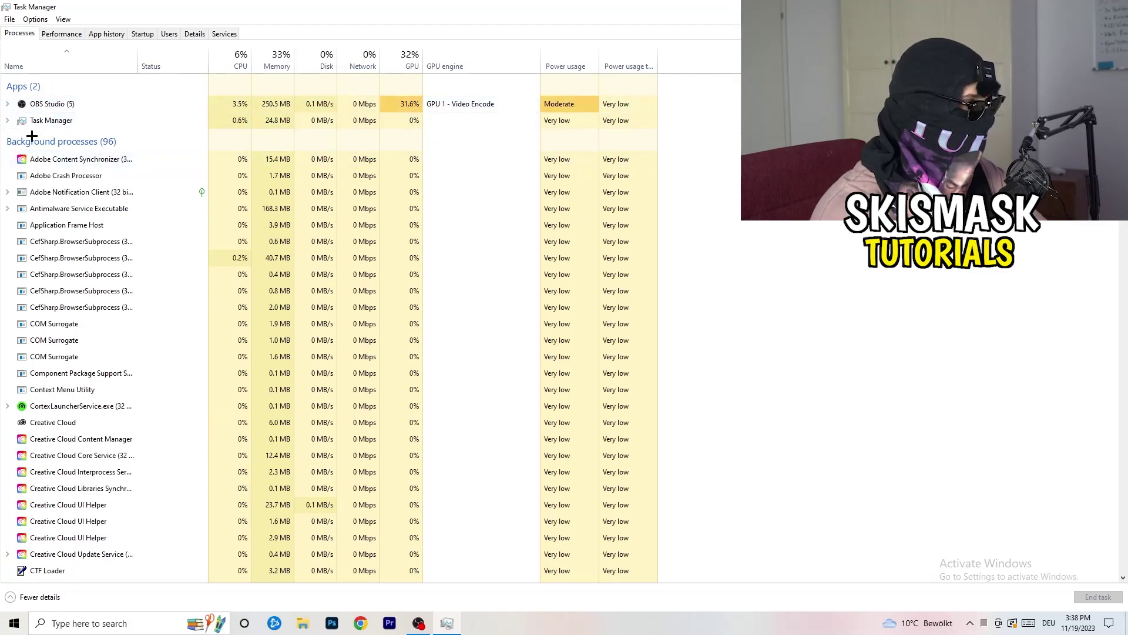
pyautogui.rightClick(265, 209)
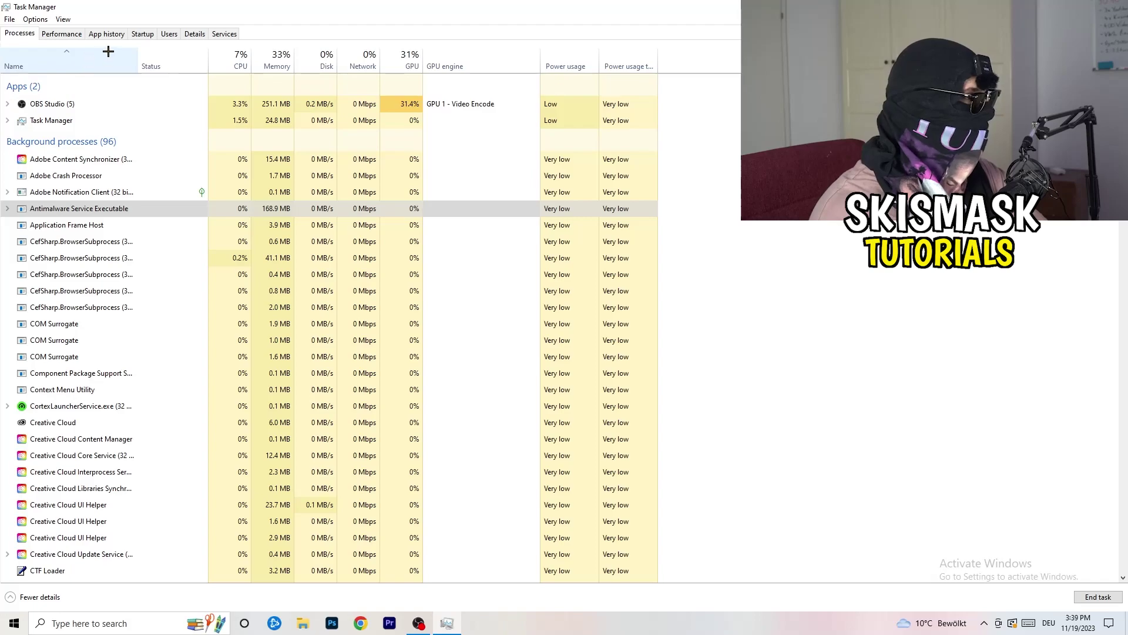
# Step: Review the startup programs and the actions available for the Dropbox, EA and File Association Helper entries
pyautogui.click(142, 33)
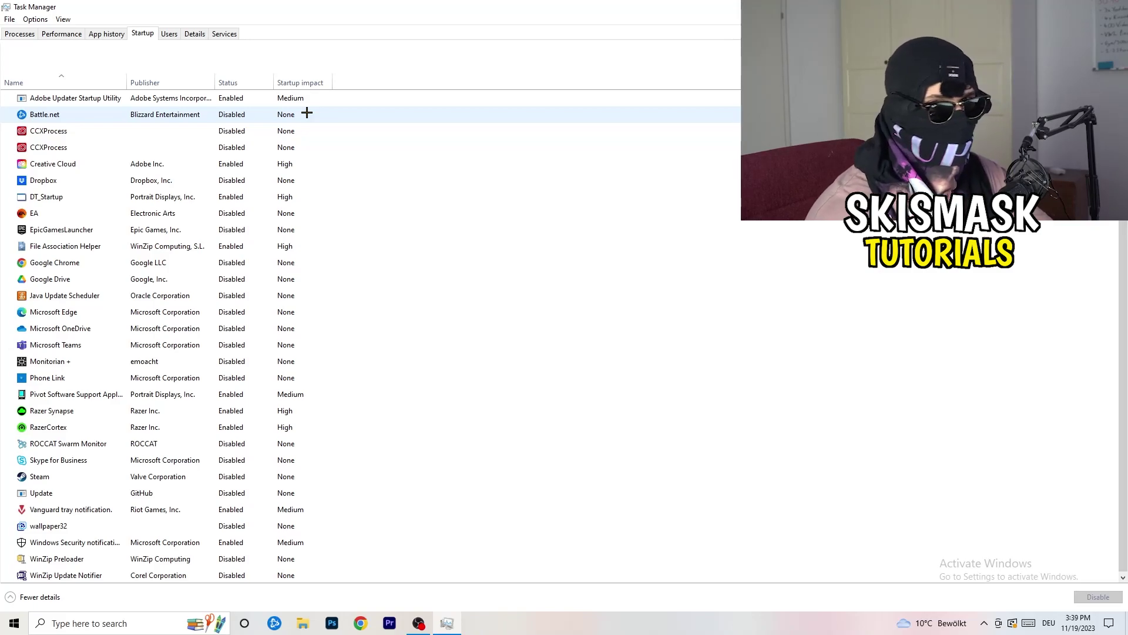
pyautogui.rightClick(235, 177)
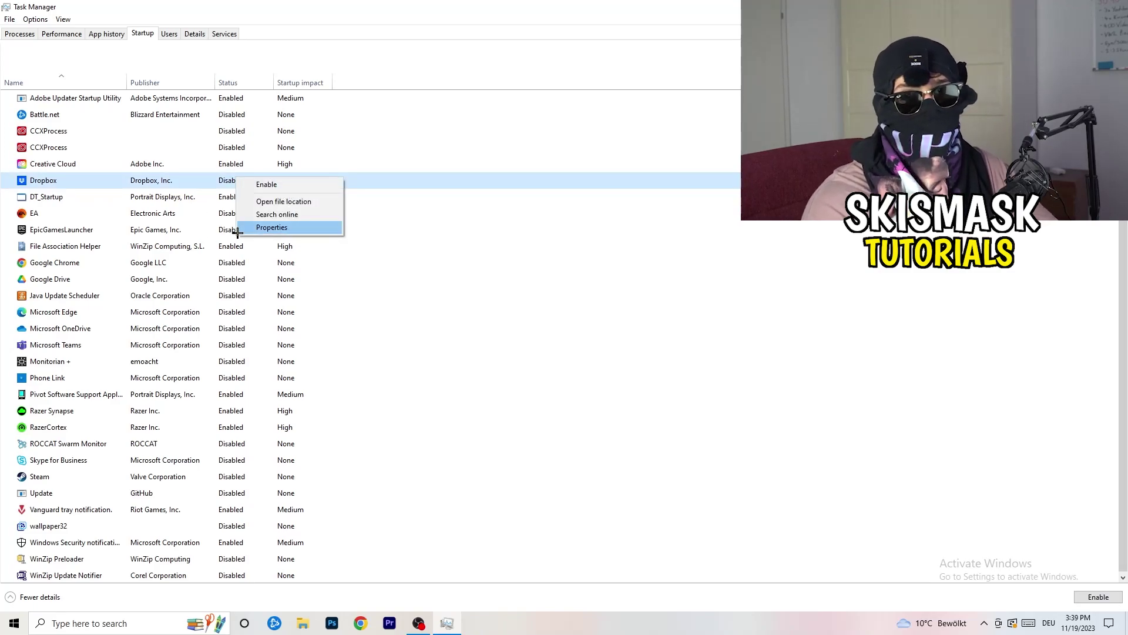
pyautogui.rightClick(110, 217)
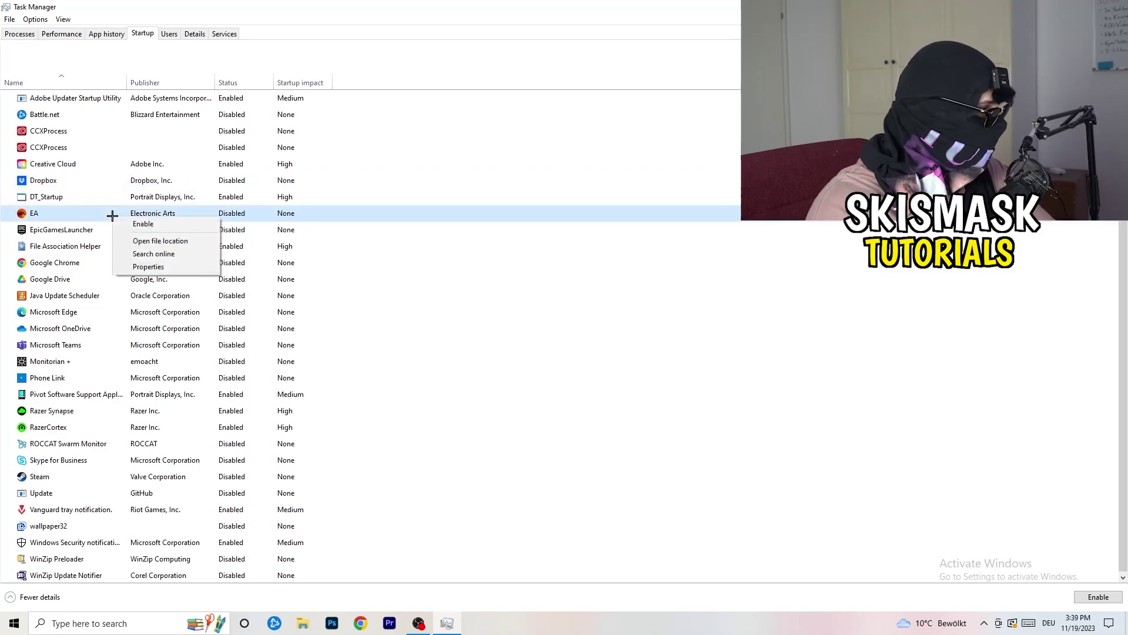
pyautogui.click(750, 304)
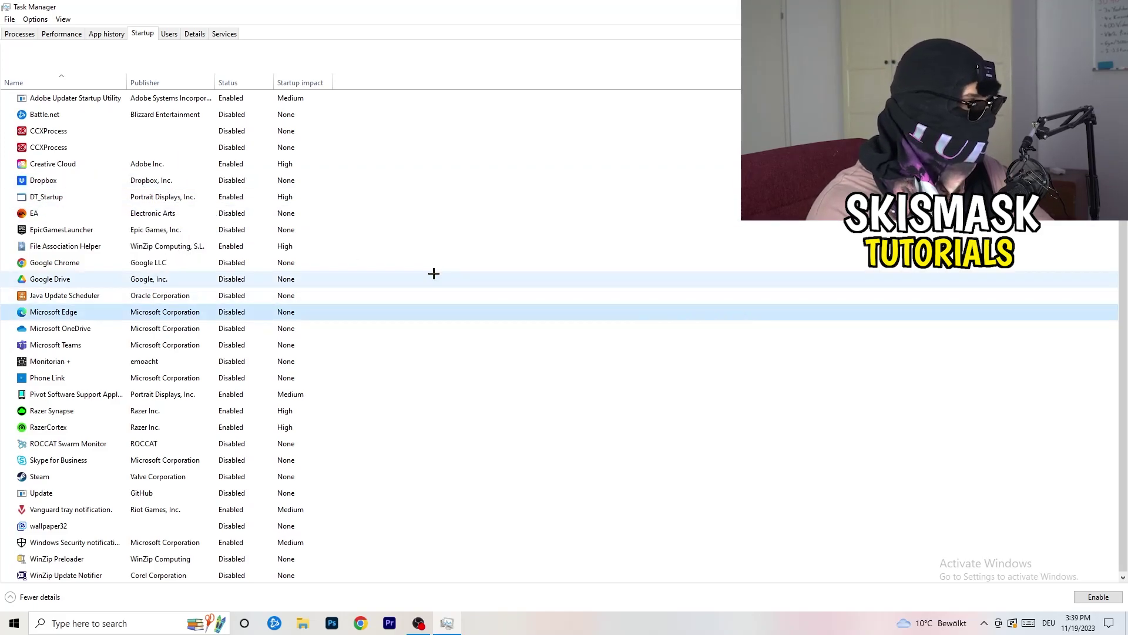
pyautogui.rightClick(232, 249)
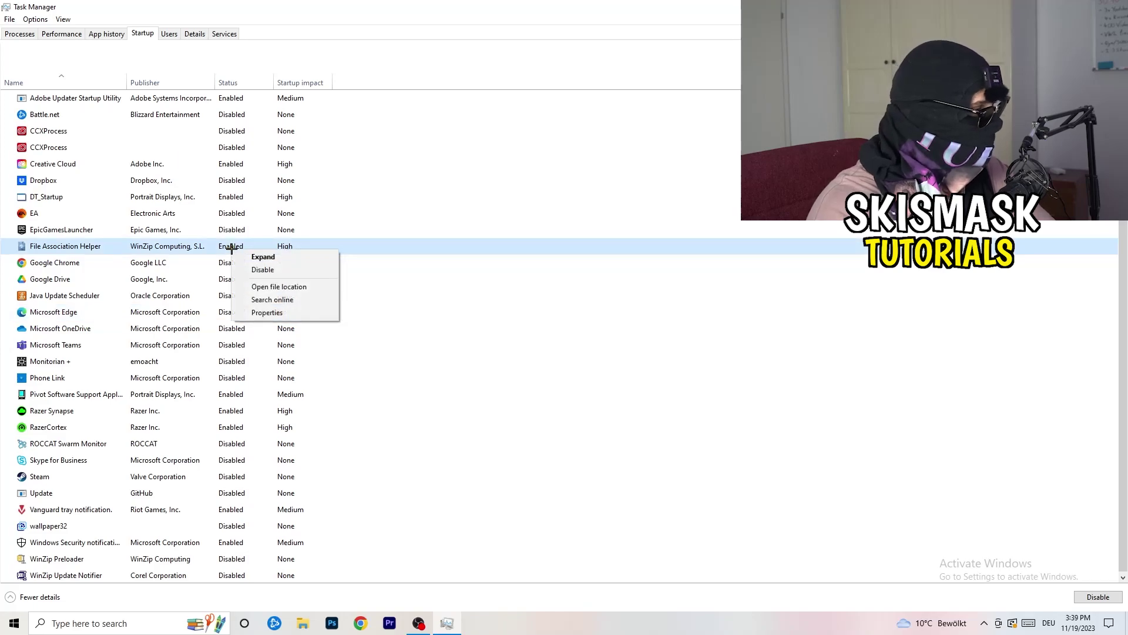
pyautogui.click(493, 294)
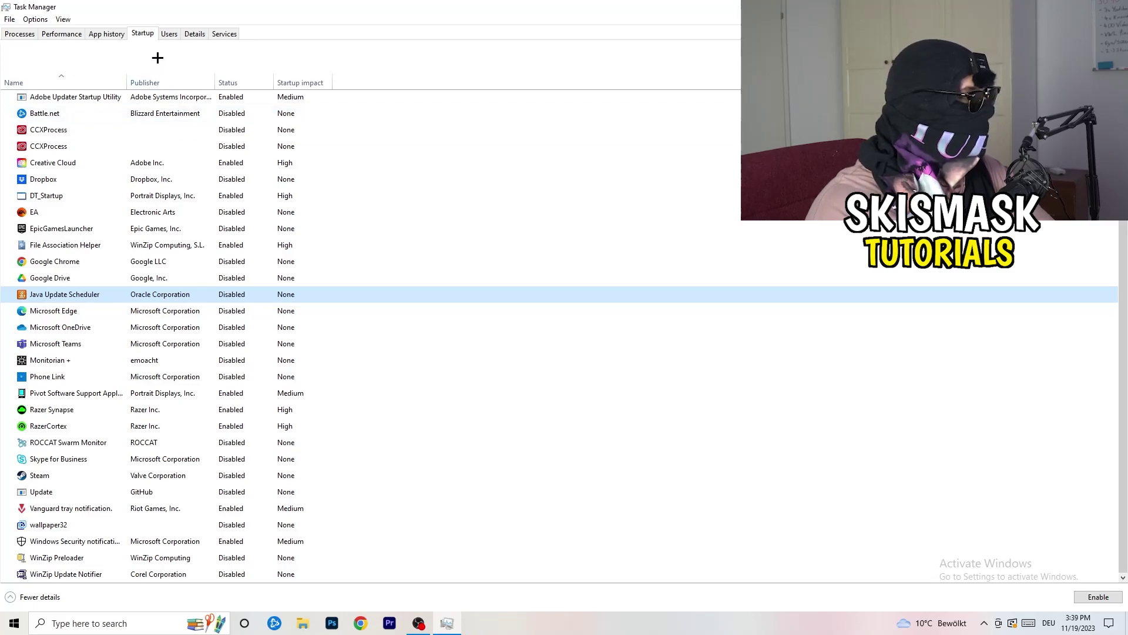
# Step: Inspect the priority options for the Dropbox crash handler in the detailed process list, and close Task Manager
pyautogui.click(65, 34)
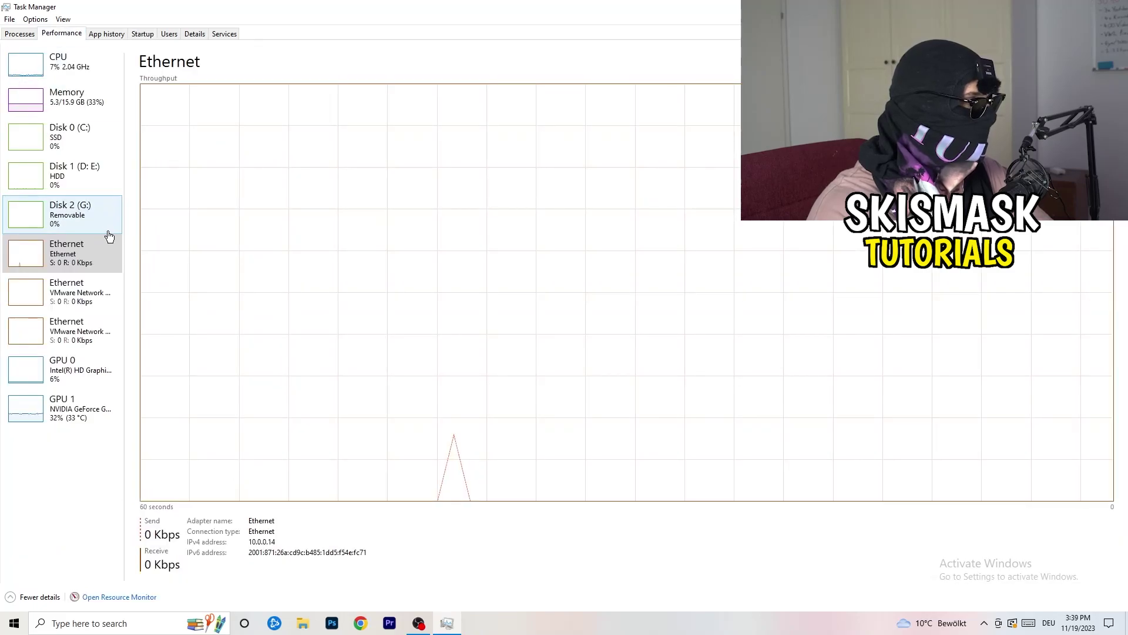
pyautogui.click(195, 34)
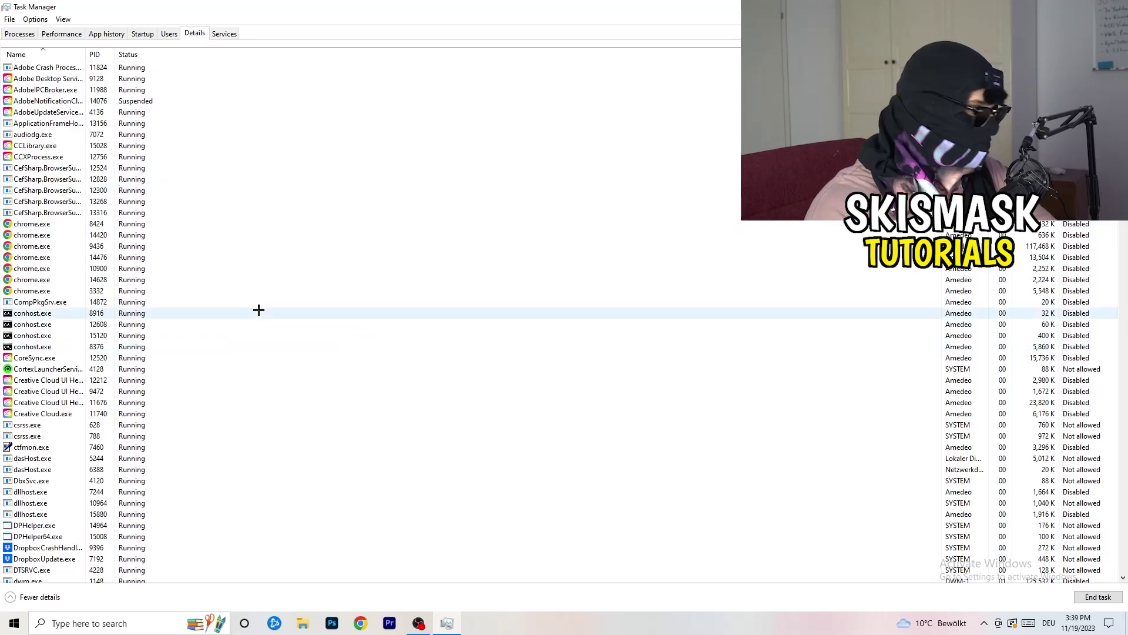
pyautogui.scroll(-6, 118, 301)
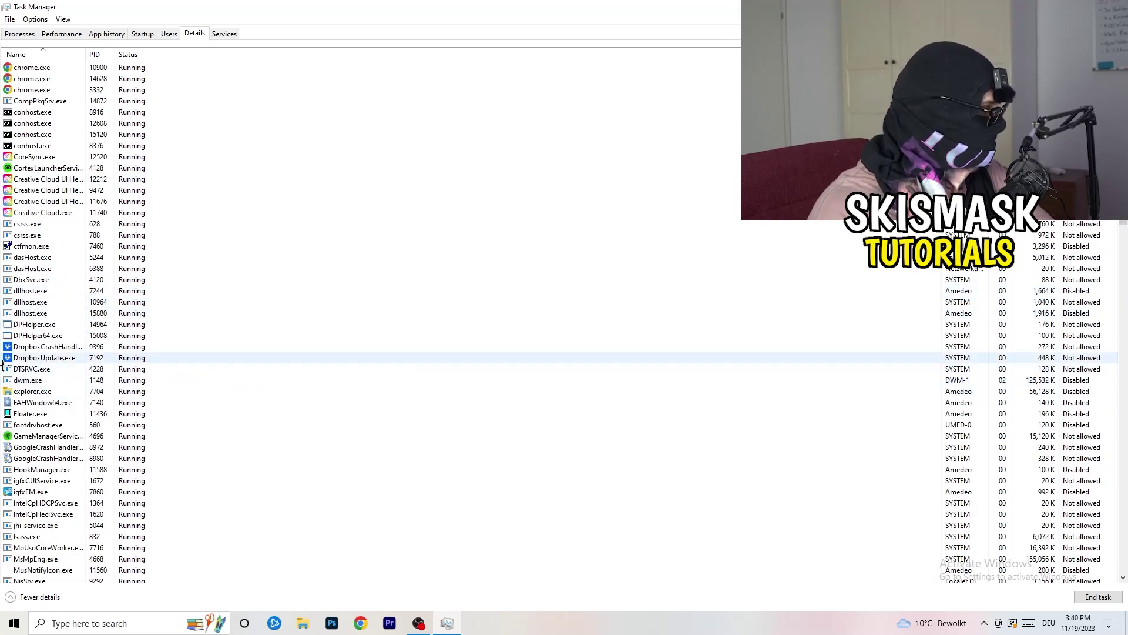
pyautogui.rightClick(46, 347)
pyautogui.rightClick(94, 346)
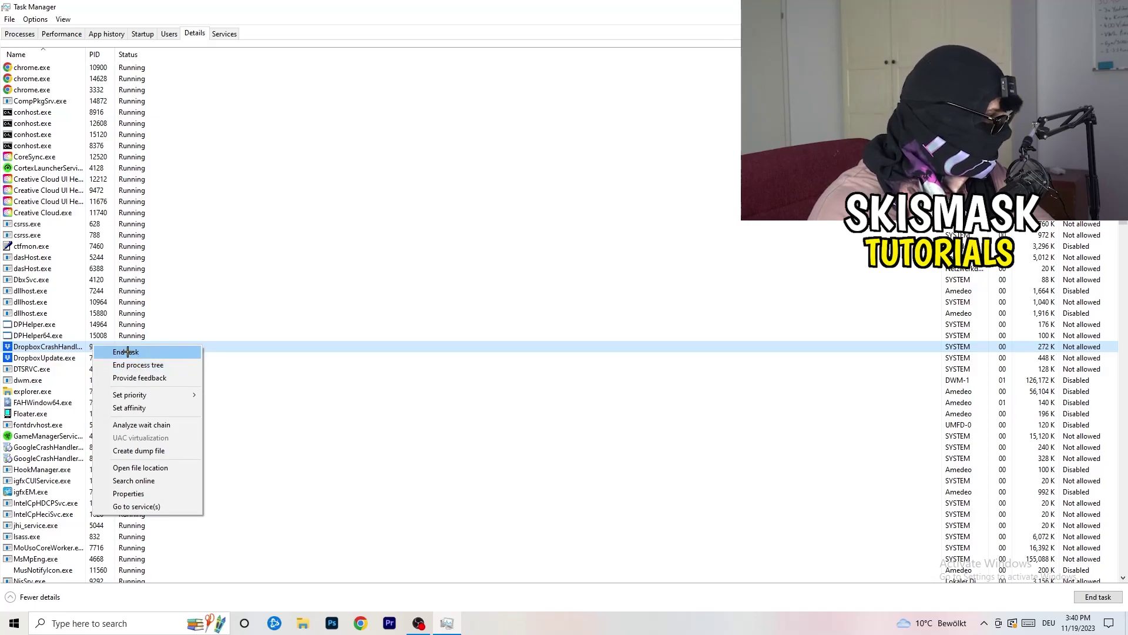
pyautogui.rightClick(85, 347)
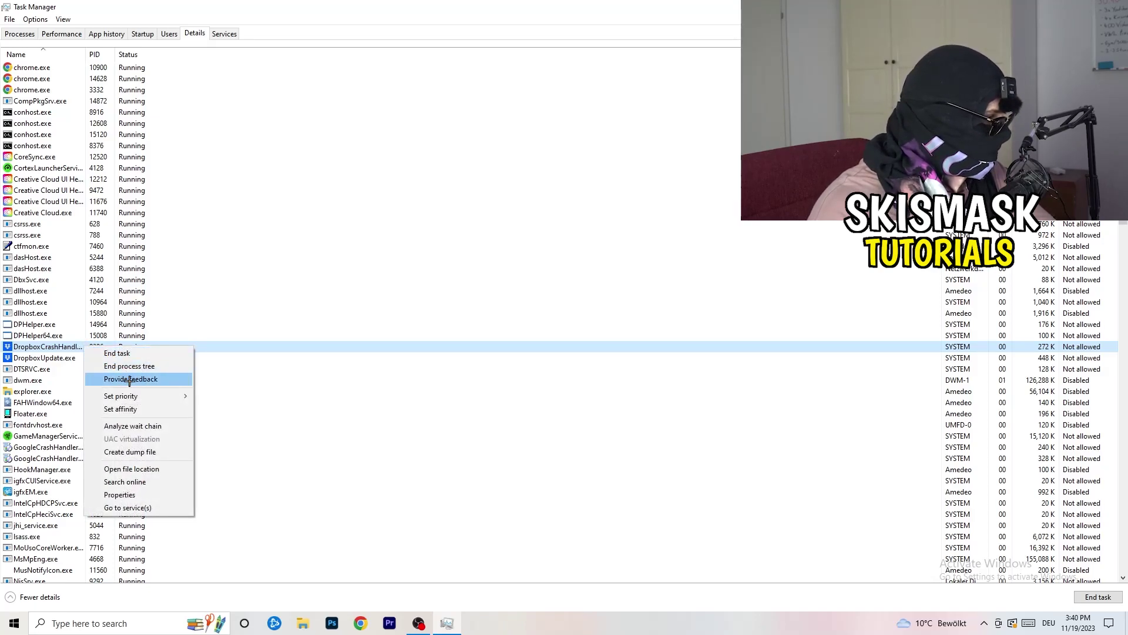
pyautogui.moveTo(133, 396)
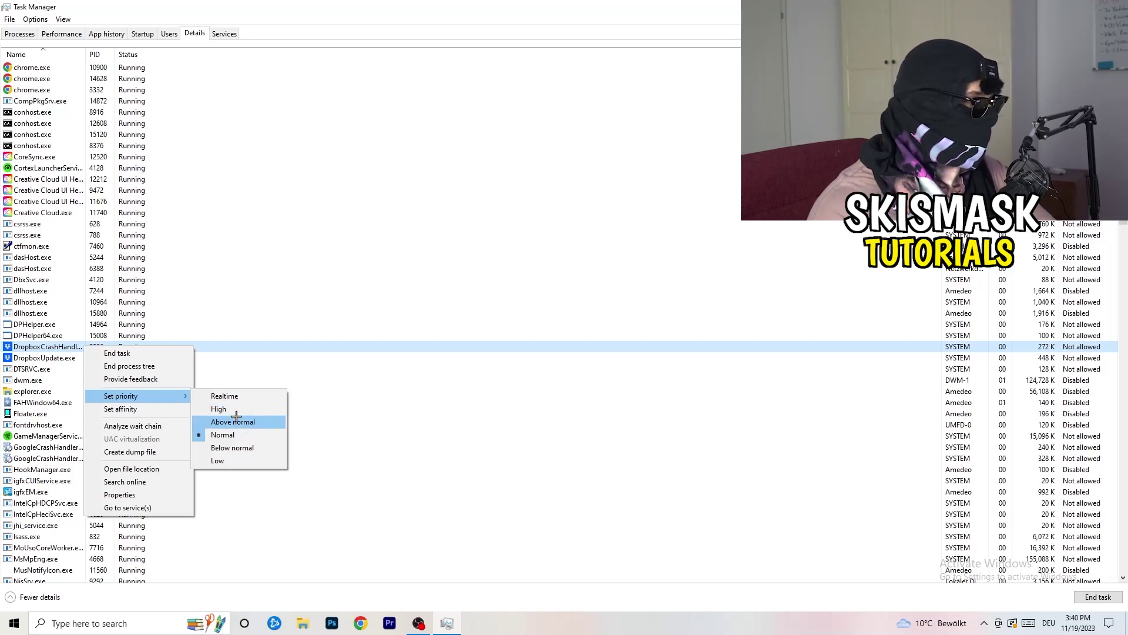
pyautogui.click(564, 12)
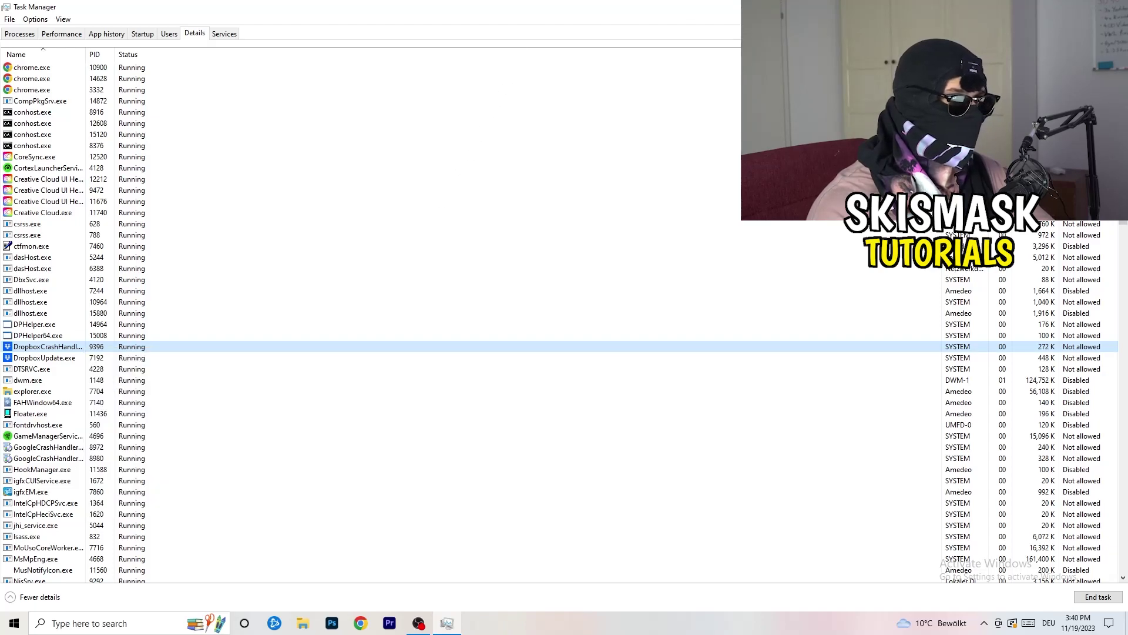
pyautogui.click(1114, 5)
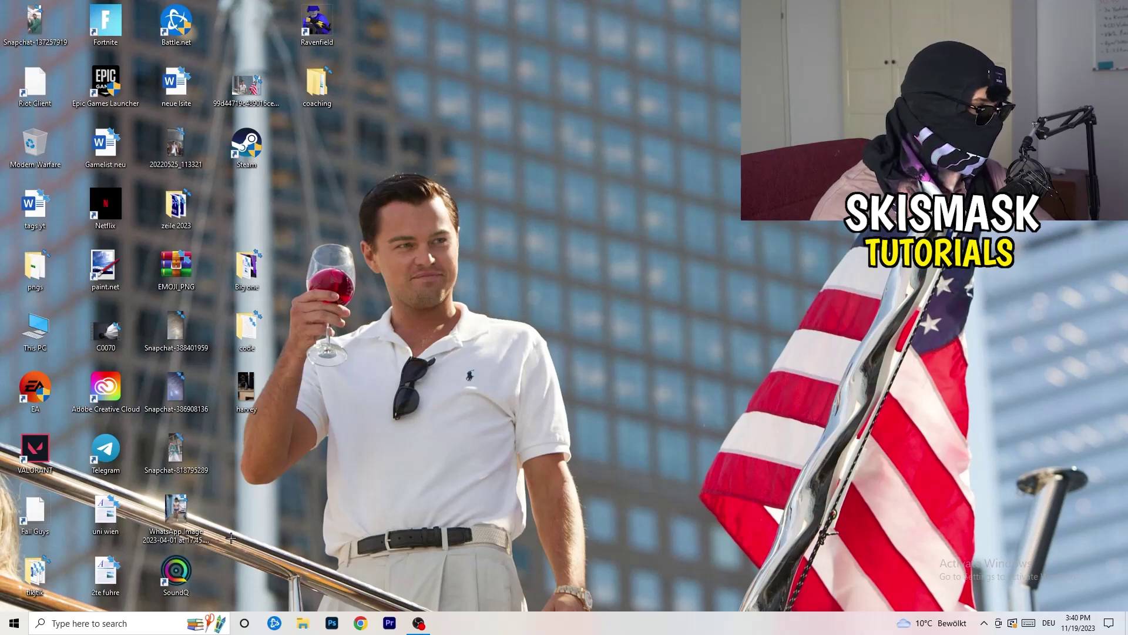
# Step: Open Windows Settings and go to the System display settings
pyautogui.click(14, 623)
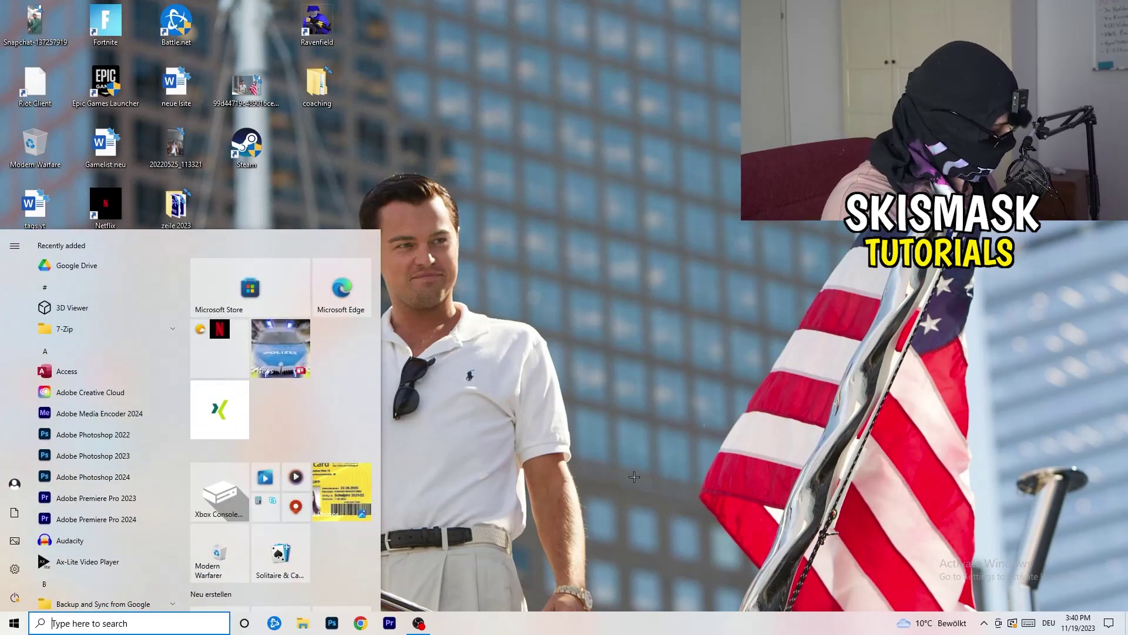
pyautogui.write('sett')
pyautogui.press('Return')
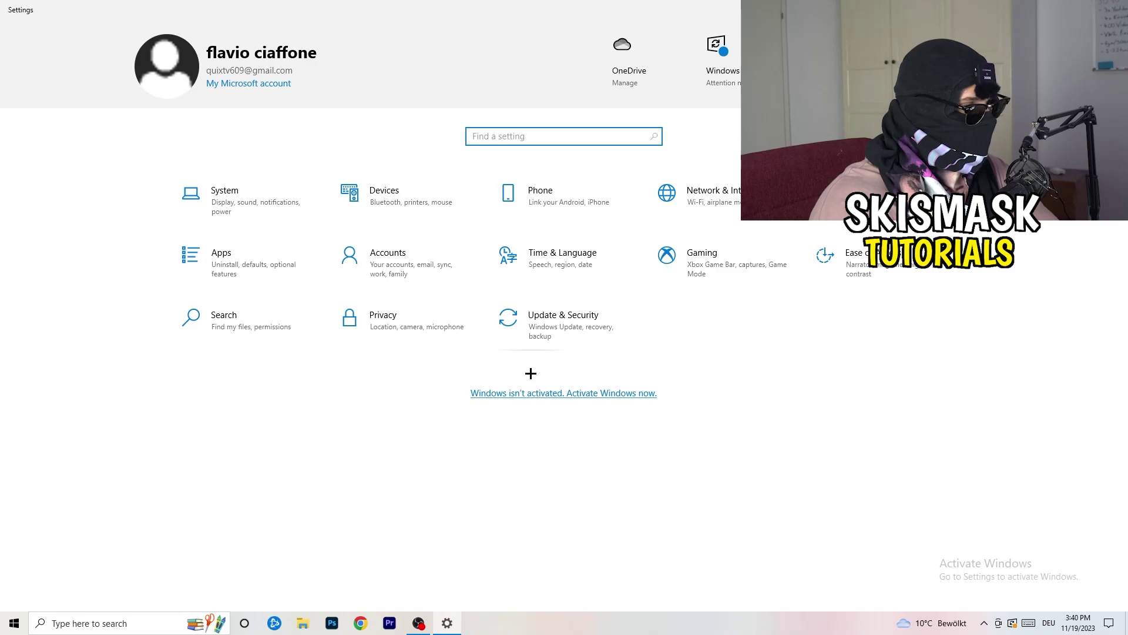
pyautogui.click(256, 210)
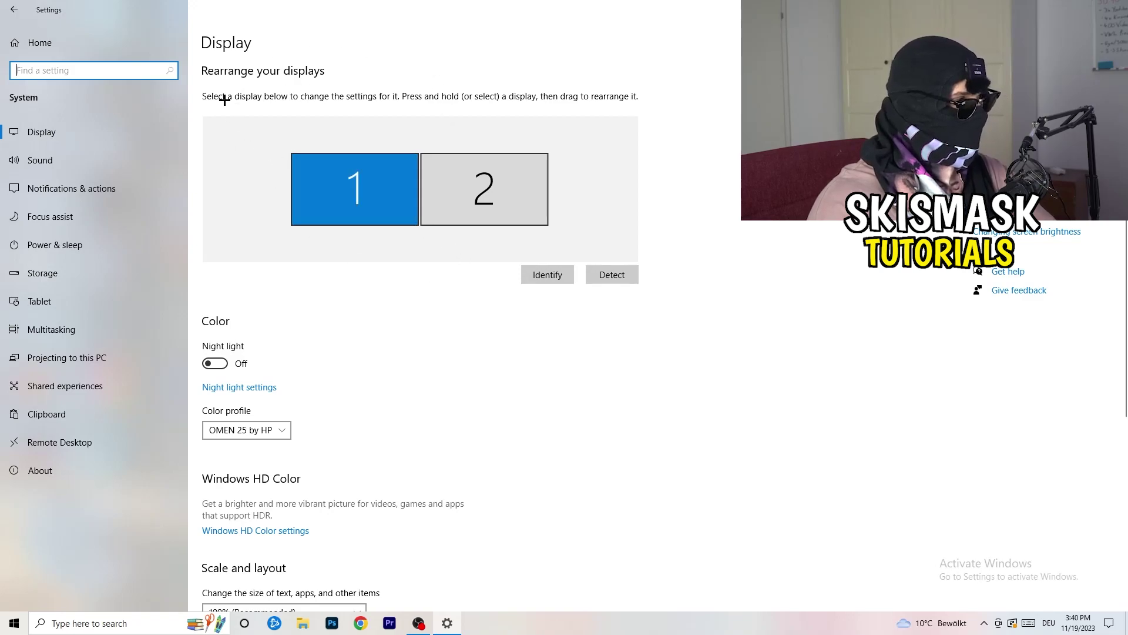
# Step: Set the display scale to 100% (Recommended) and check the display resolution options
pyautogui.click(241, 44)
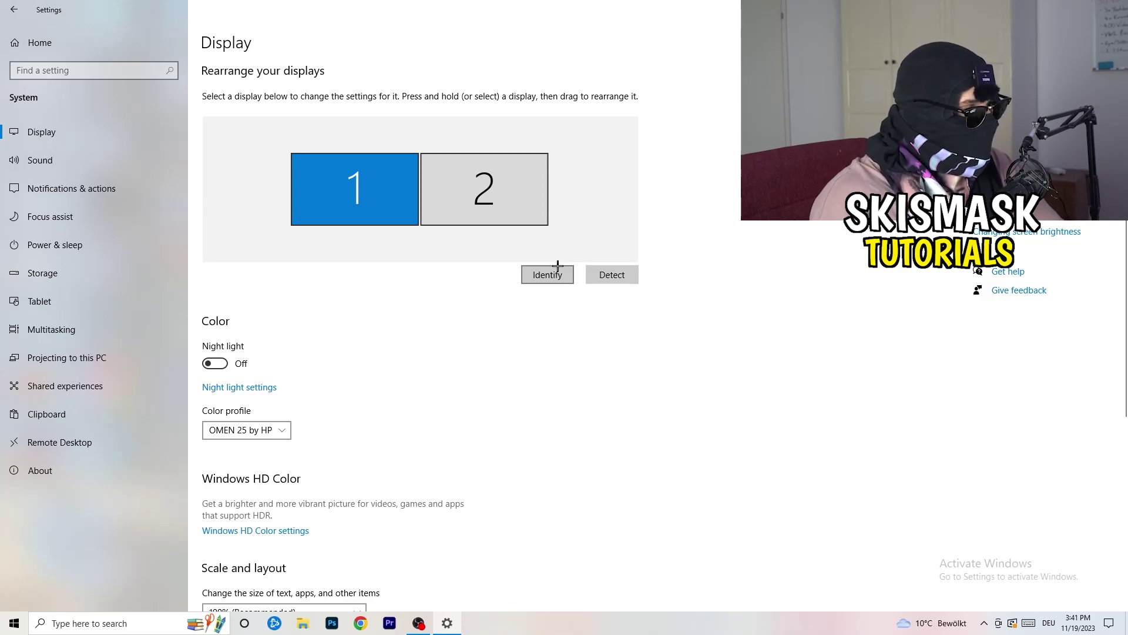
pyautogui.scroll(-3, 412, 311)
pyautogui.scroll(3, 398, 323)
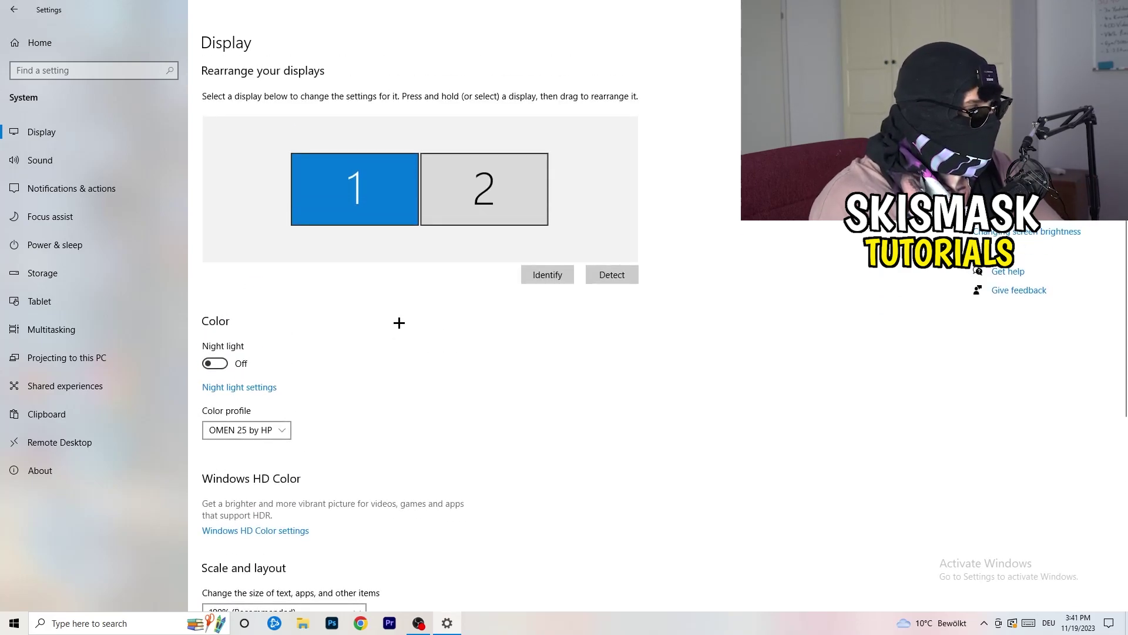
pyautogui.scroll(-5, 399, 323)
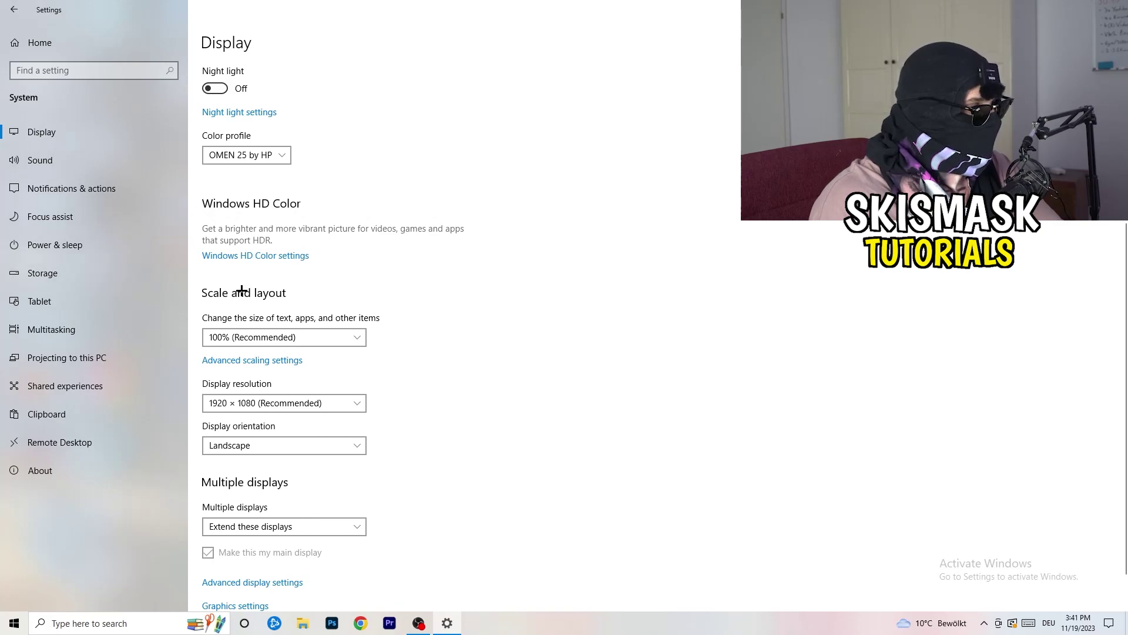
pyautogui.click(350, 336)
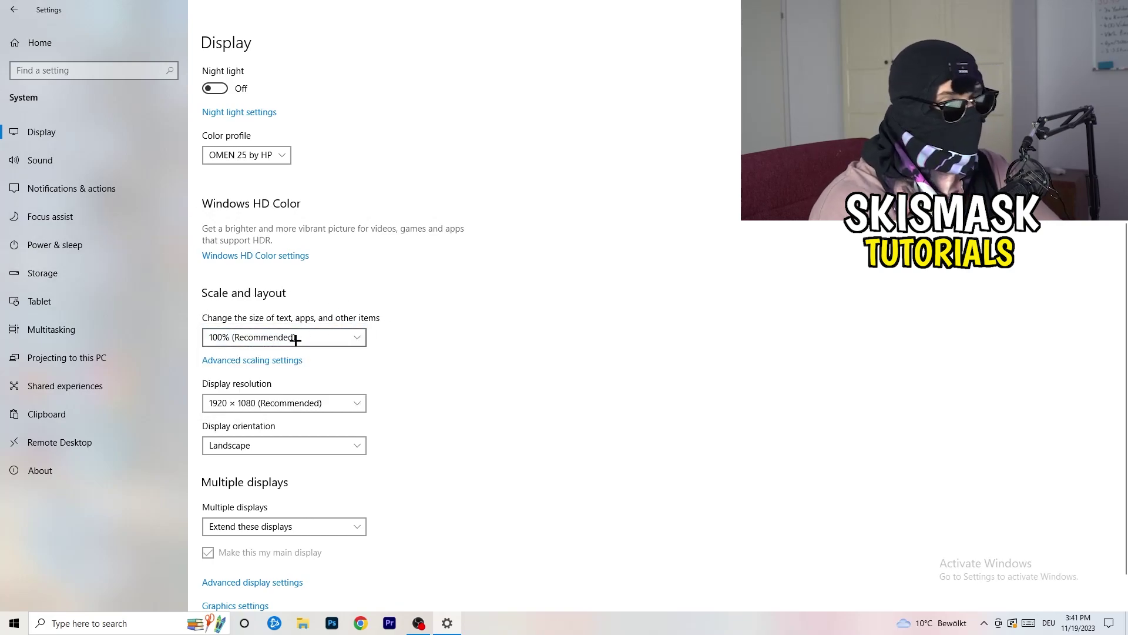
pyautogui.scroll(-1, 306, 347)
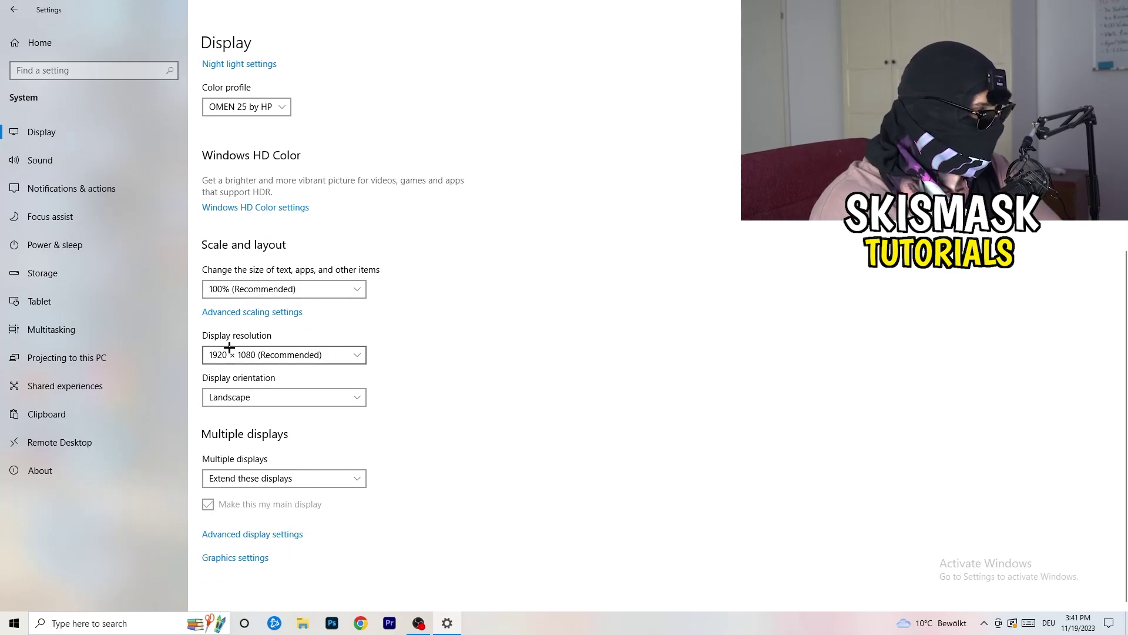
pyautogui.hotkey('alt', 'Down')
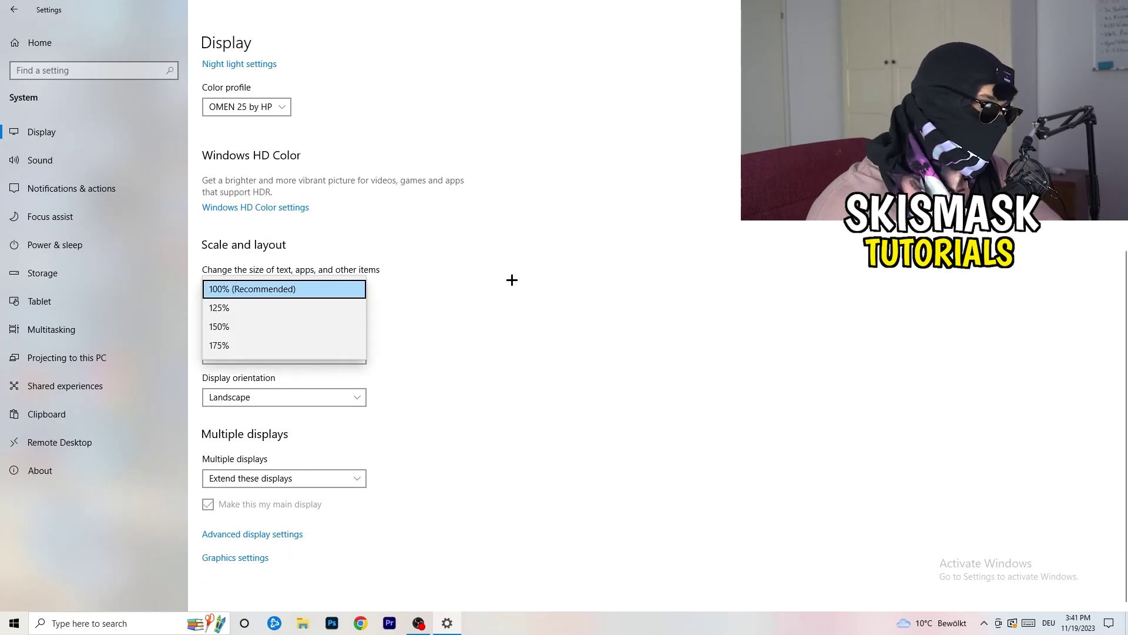
pyautogui.press('Return')
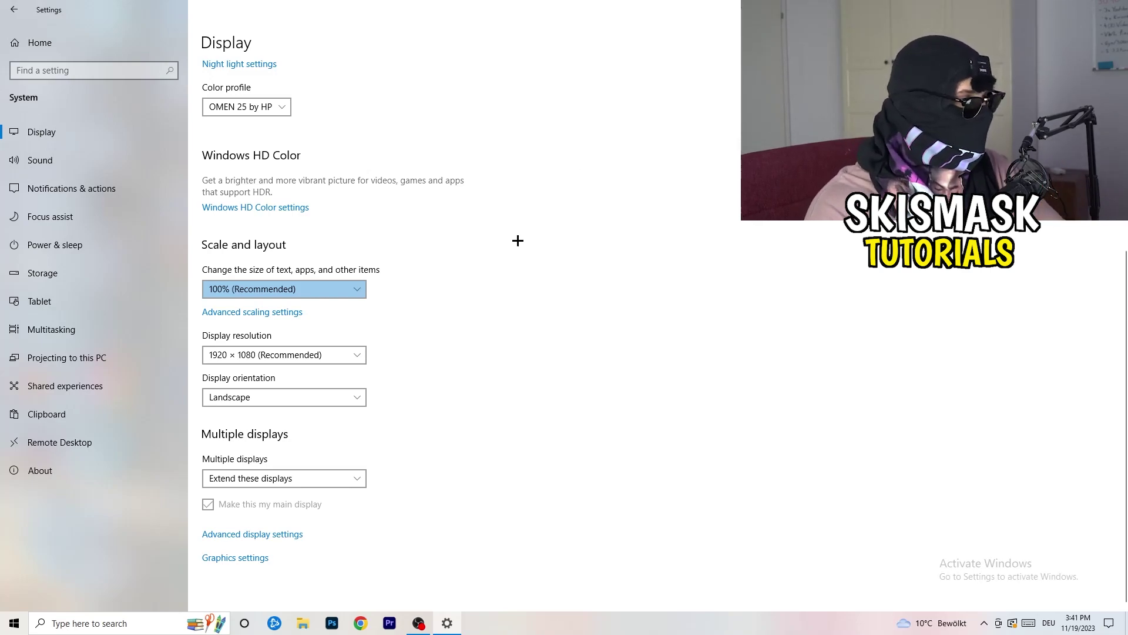
pyautogui.click(364, 353)
pyautogui.click(408, 334)
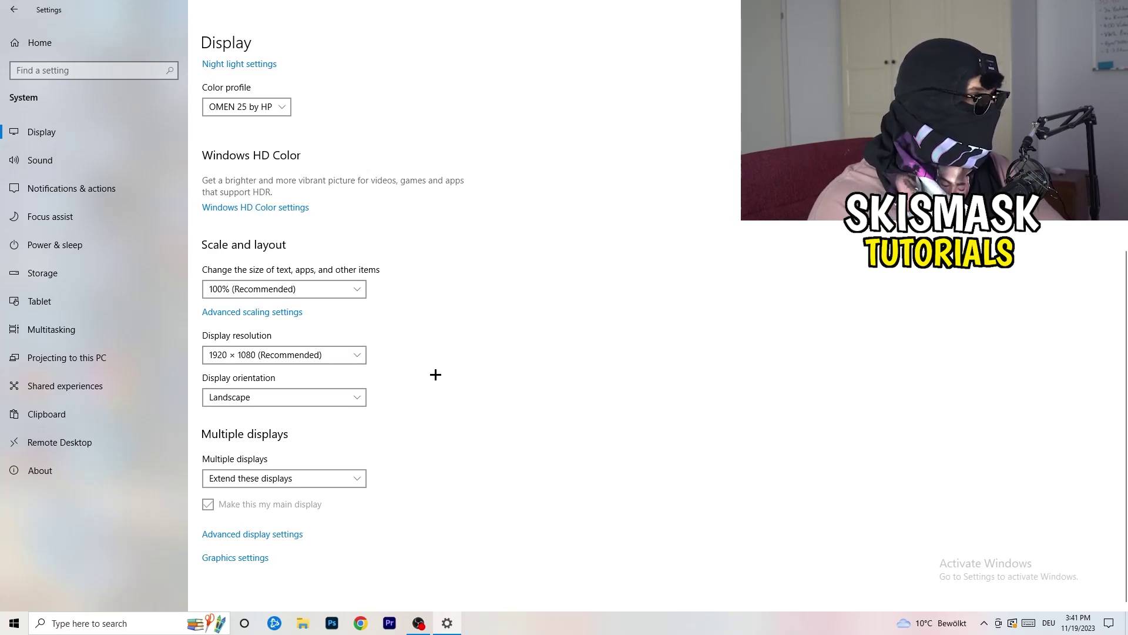
# Step: Open the Storage Sense configuration from the storage settings and check how often it can run
pyautogui.click(84, 266)
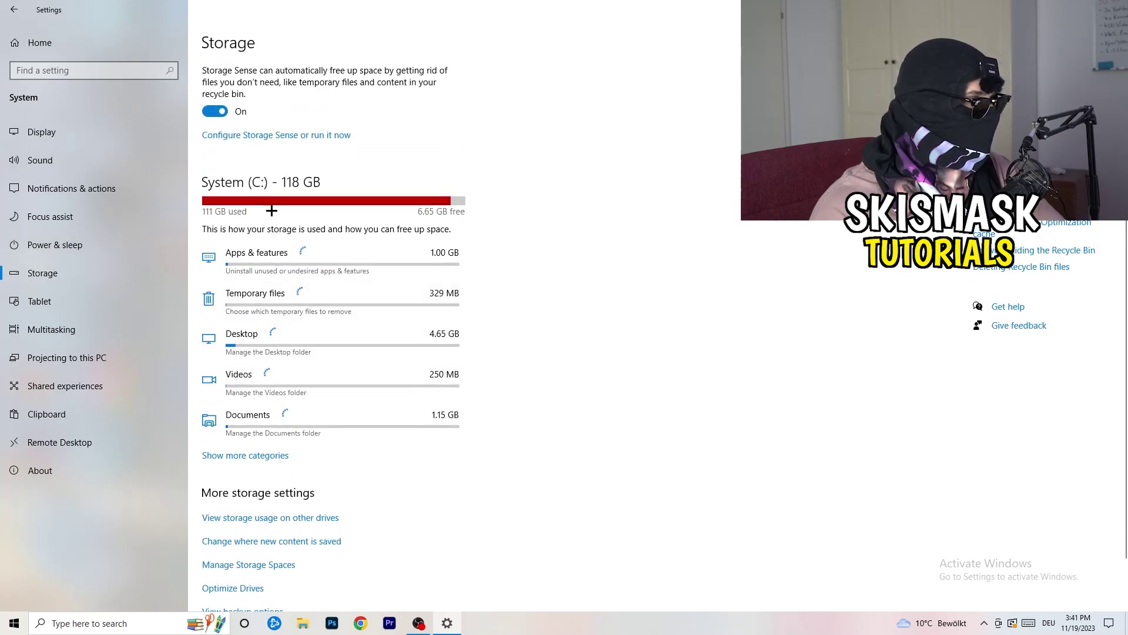
pyautogui.click(245, 143)
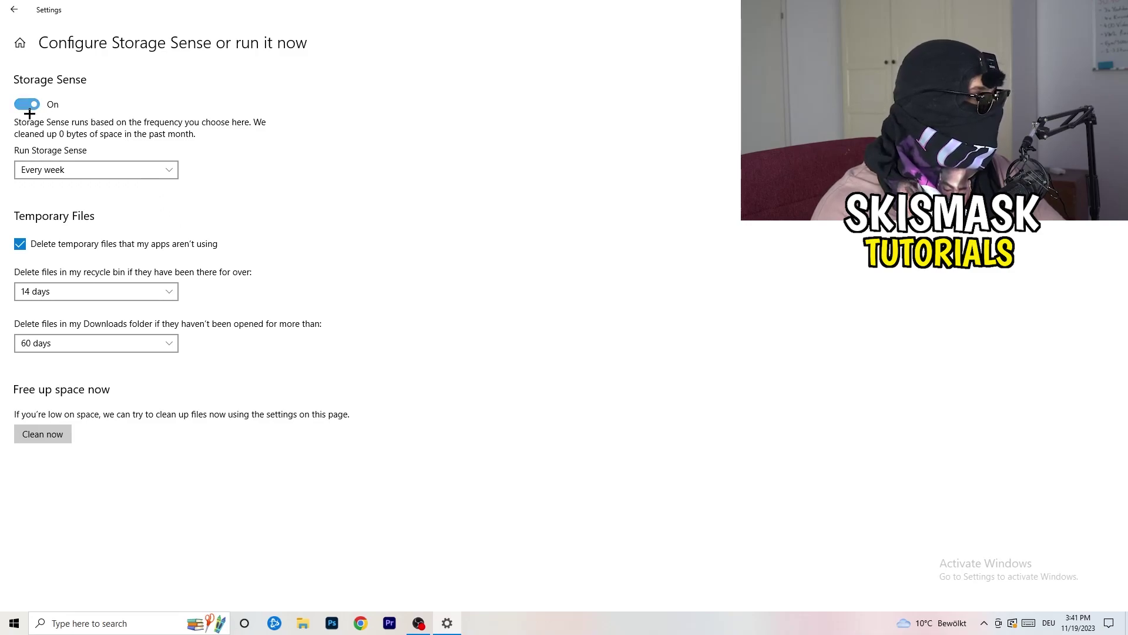
pyautogui.click(41, 169)
pyautogui.click(276, 150)
# Step: Turn off deleting temporary files that apps aren't using, check the recycle bin retention options, and return to Storage
pyautogui.click(80, 247)
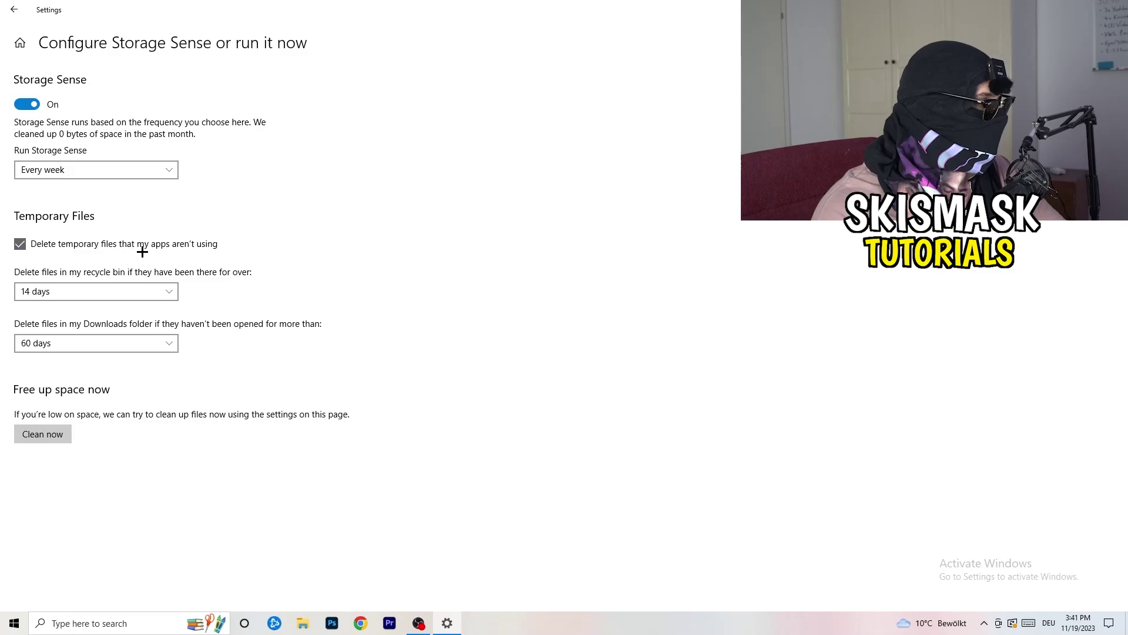
pyautogui.click(69, 286)
pyautogui.click(365, 378)
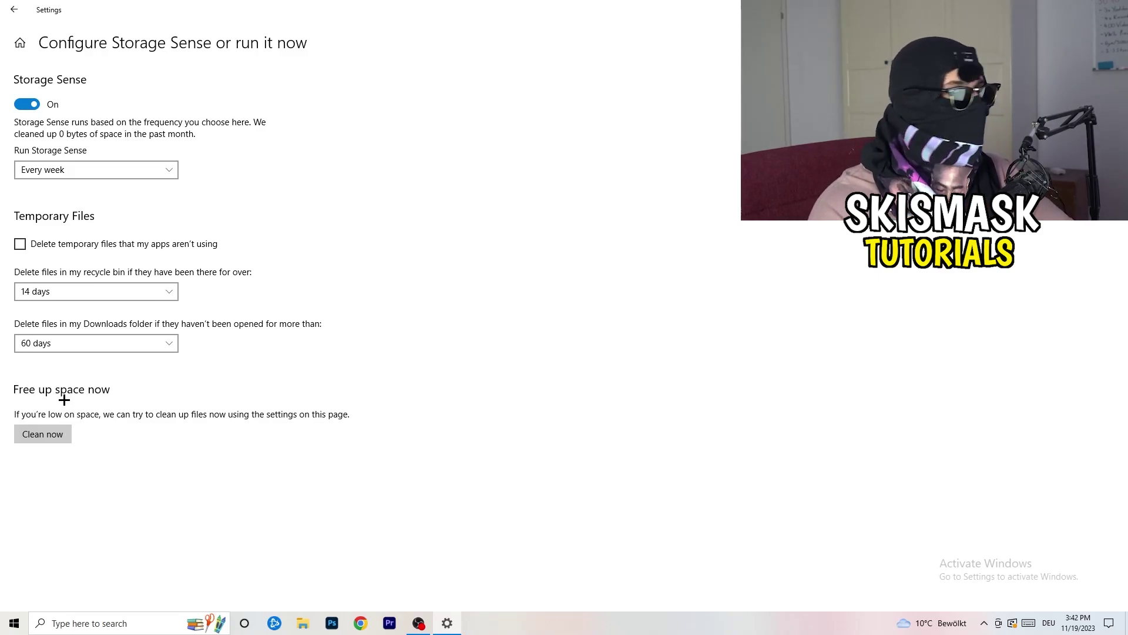
pyautogui.click(3, 15)
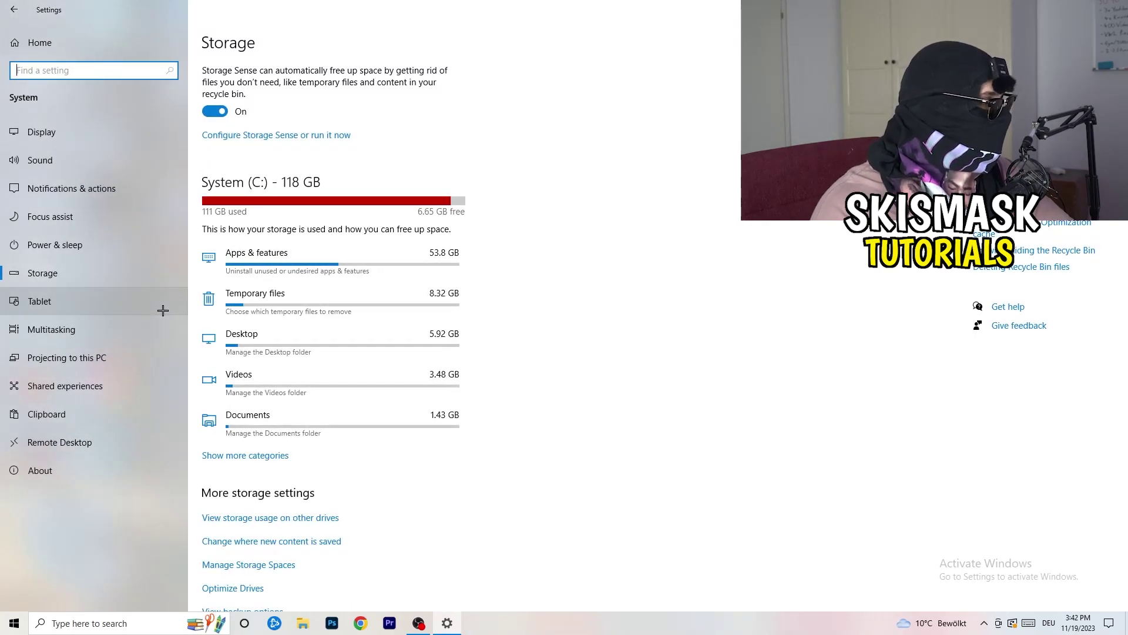
# Step: Open Power Options from the power and sleep settings and show the additional power plans
pyautogui.click(131, 253)
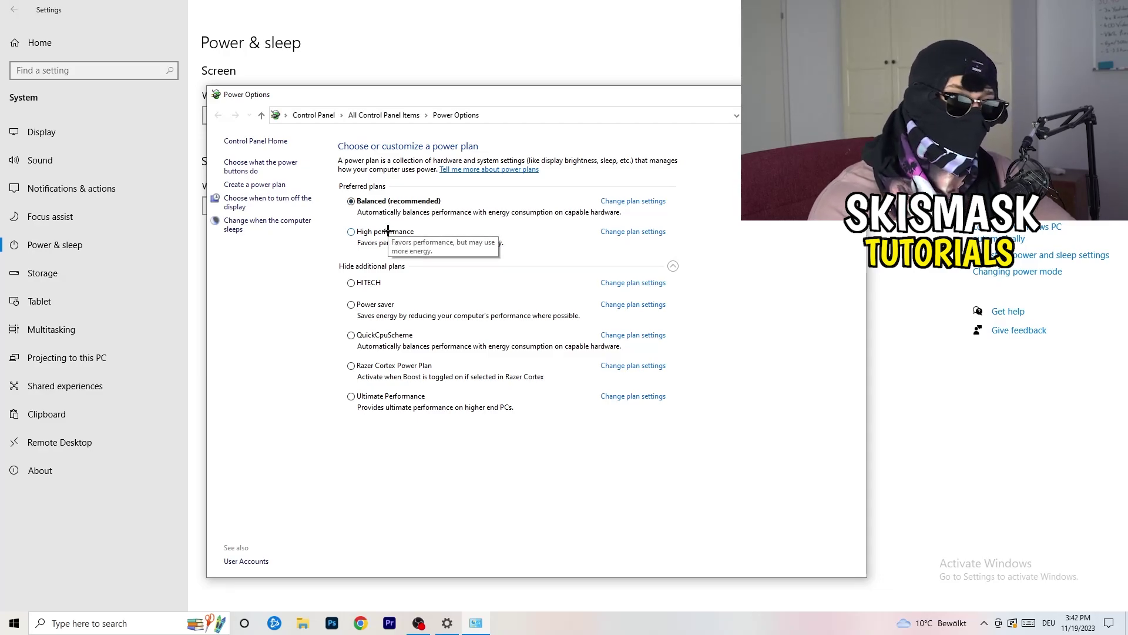
pyautogui.click(399, 270)
pyautogui.click(674, 267)
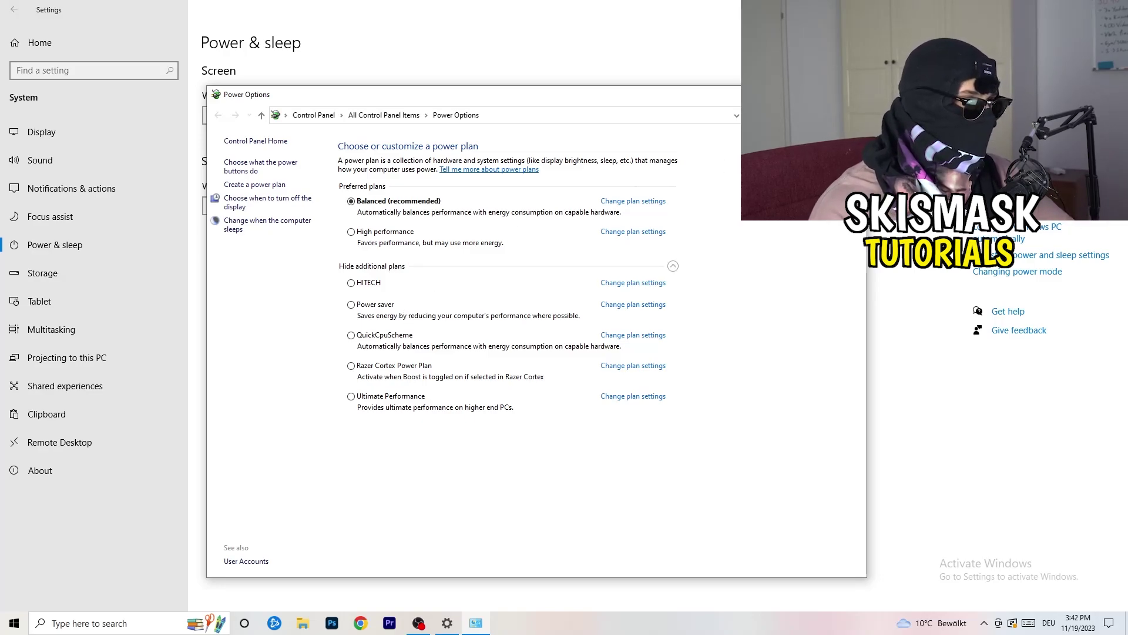
# Step: Close the Power Options window and the Settings window to return to the desktop
pyautogui.hotkey('alt', 'F4')
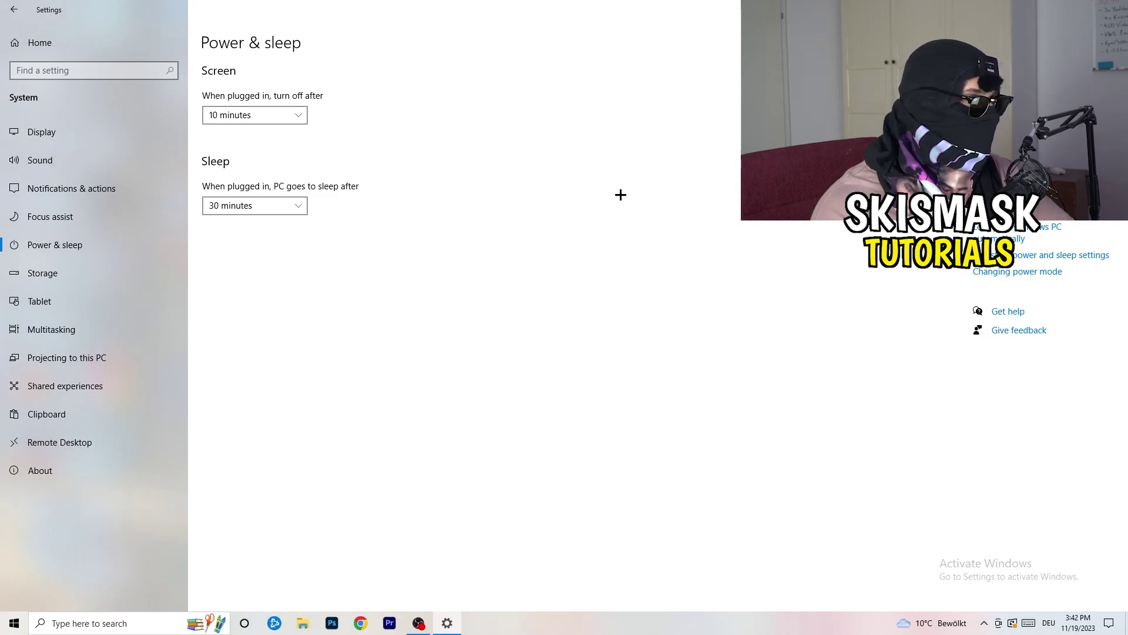
pyautogui.hotkey('alt', 'F4')
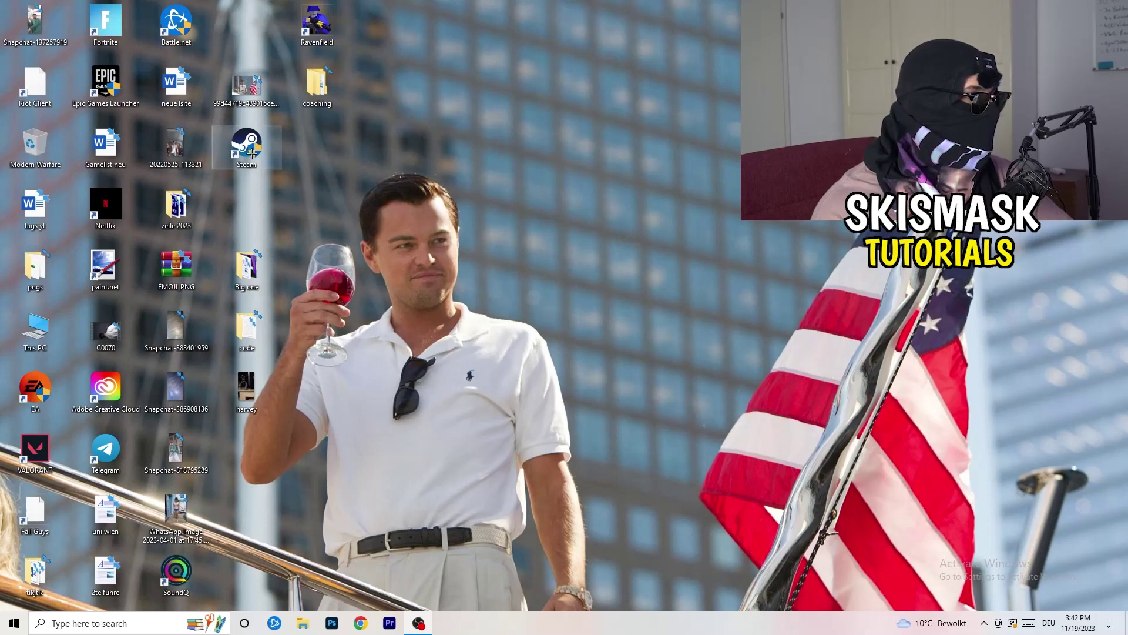
# Step: Move the Steam shortcut to an empty area of the desktop and open the compatibility settings in its properties
pyautogui.moveTo(247, 147); pyautogui.dragTo(599, 207)
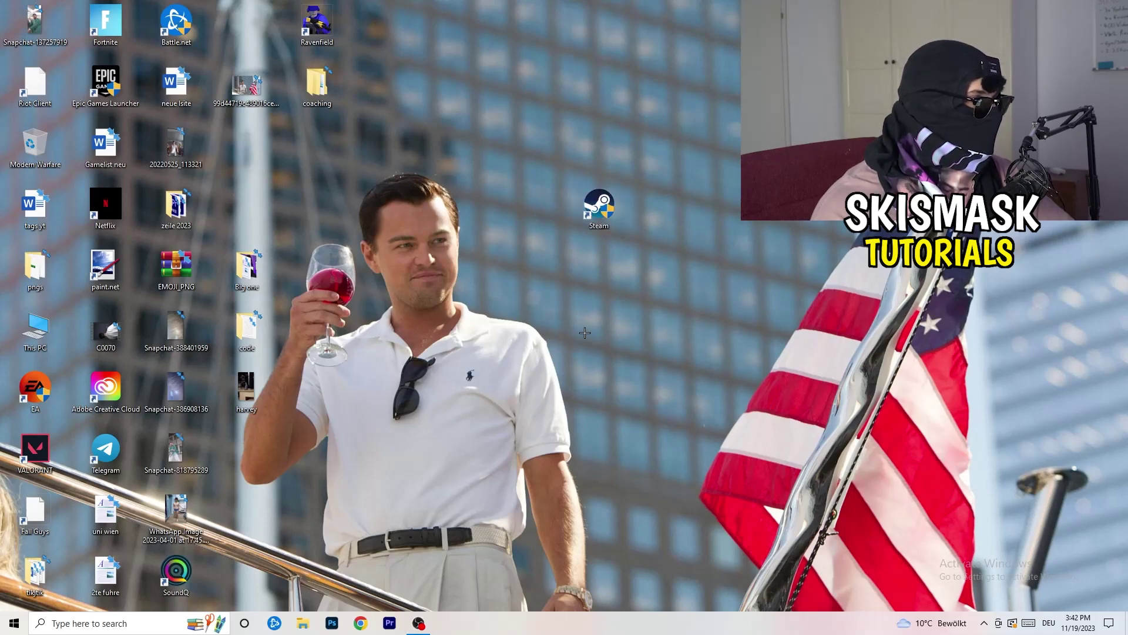
pyautogui.rightClick(590, 210)
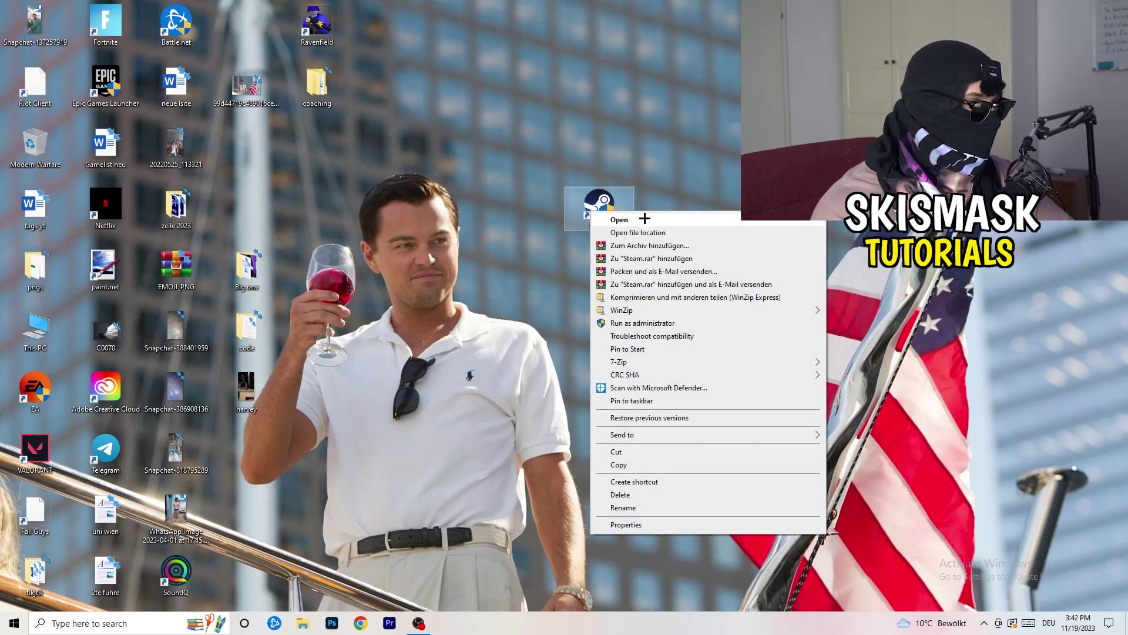
pyautogui.click(645, 525)
pyautogui.moveTo(660, 219); pyautogui.dragTo(546, 166)
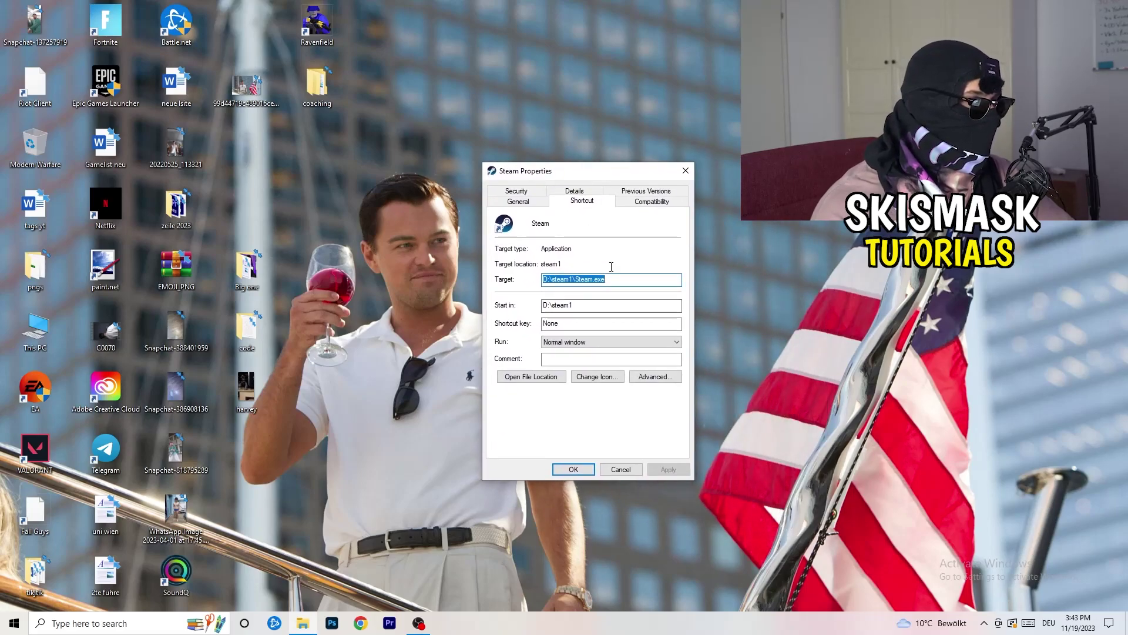
pyautogui.click(666, 203)
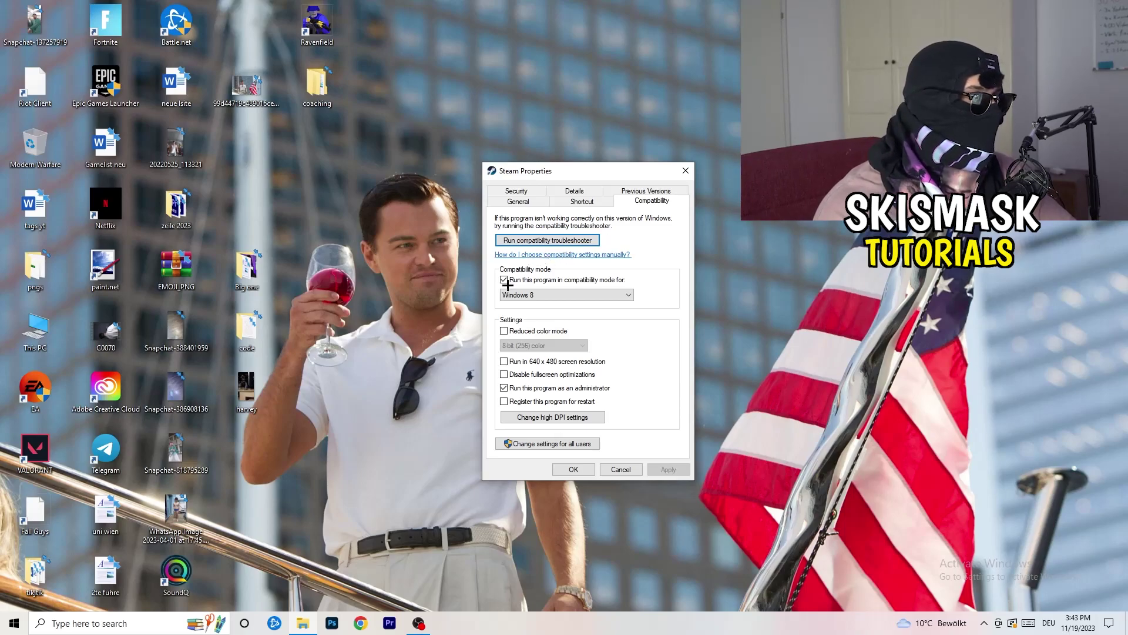
# Step: Set Steam to run in compatibility mode for Windows 8, then apply the properties and close them
pyautogui.click(602, 279)
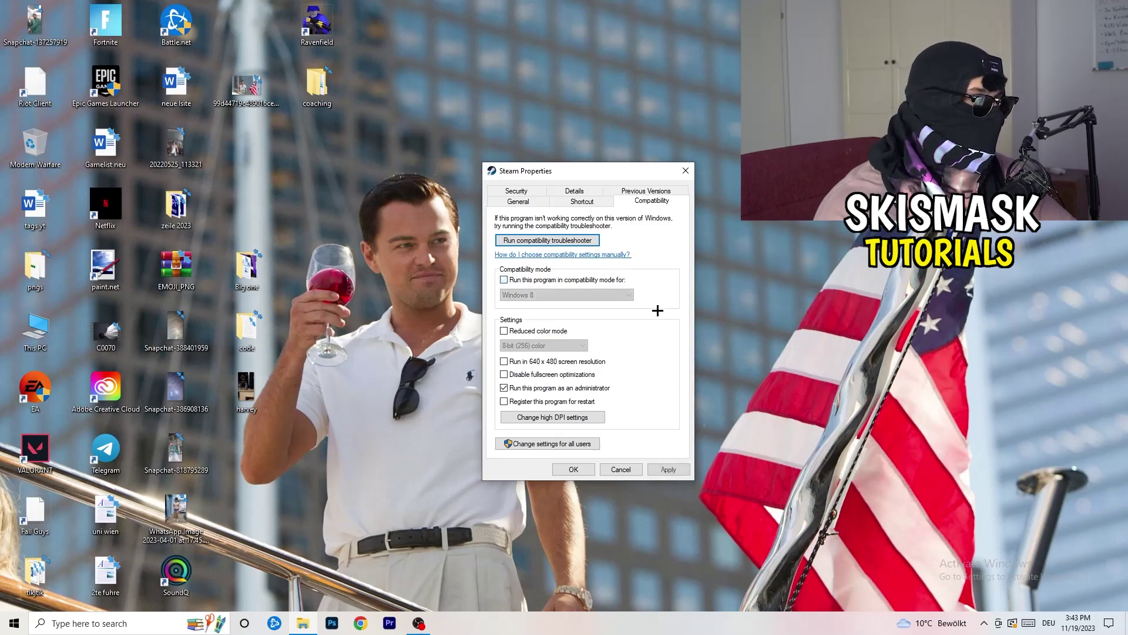
pyautogui.click(505, 280)
pyautogui.click(557, 298)
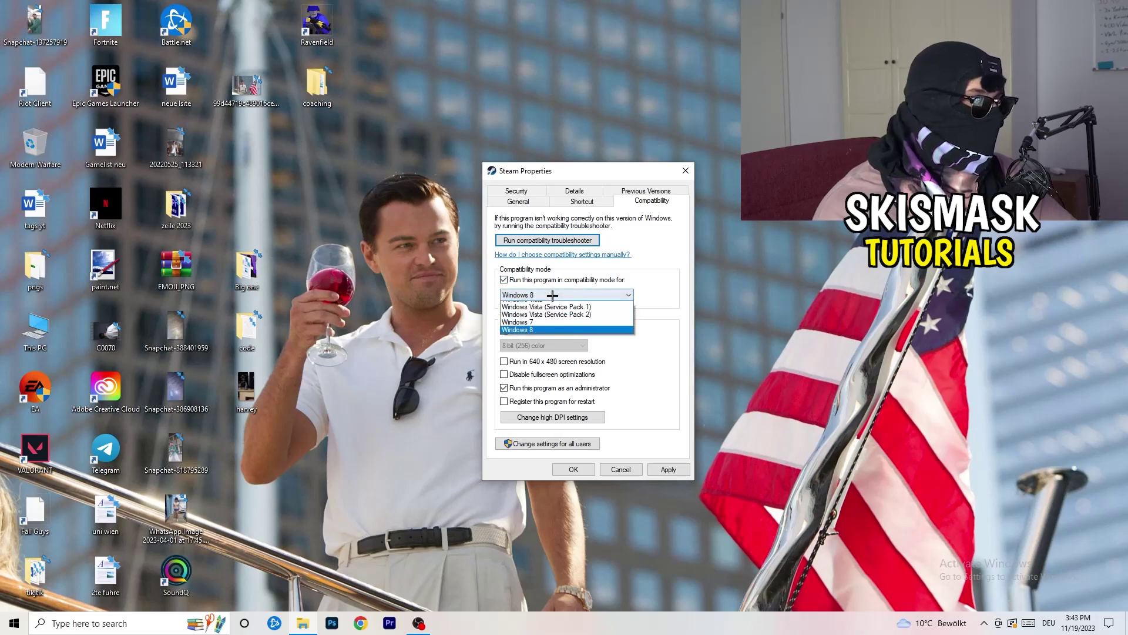
pyautogui.click(669, 323)
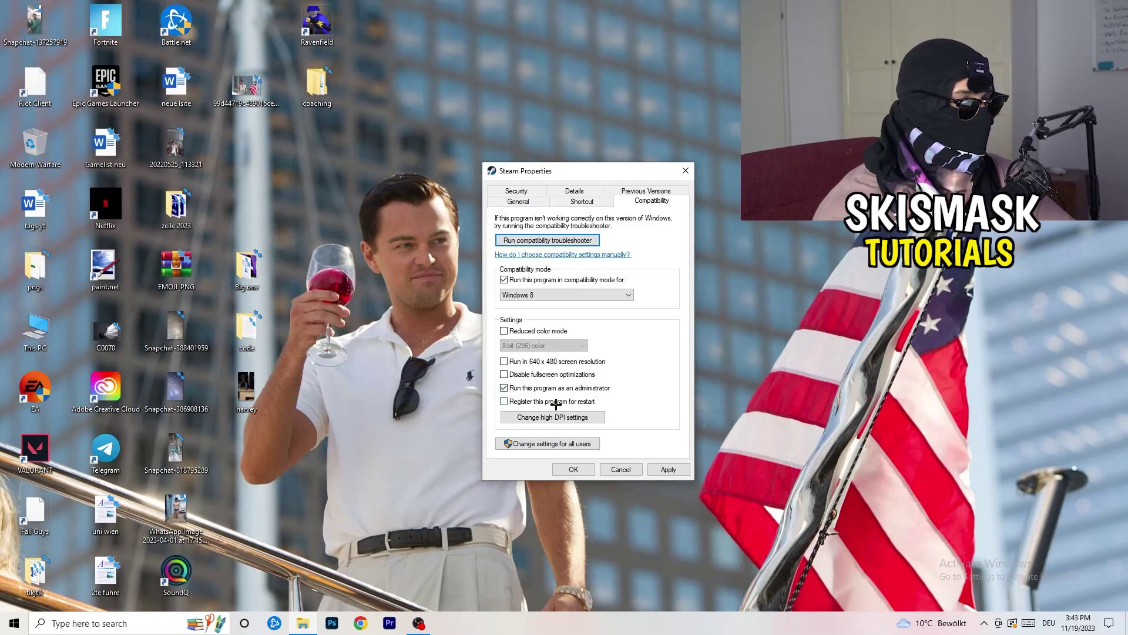
pyautogui.click(664, 469)
pyautogui.click(574, 469)
# Step: Move the Steam shortcut to another free spot on the desktop
pyautogui.moveTo(600, 206); pyautogui.dragTo(683, 216)
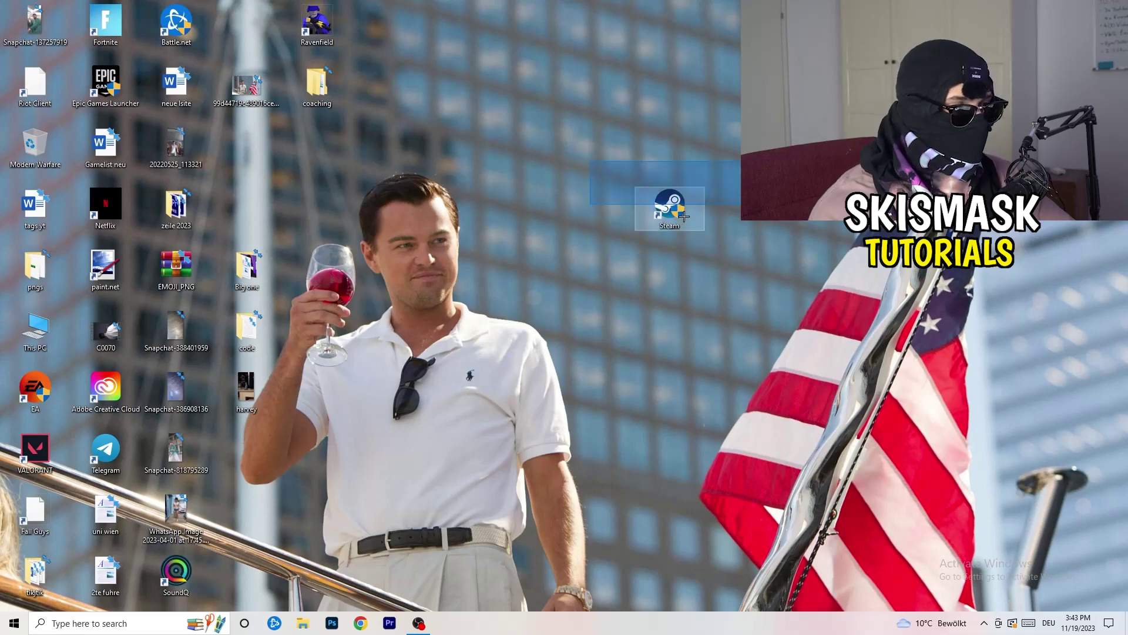
pyautogui.click(683, 360)
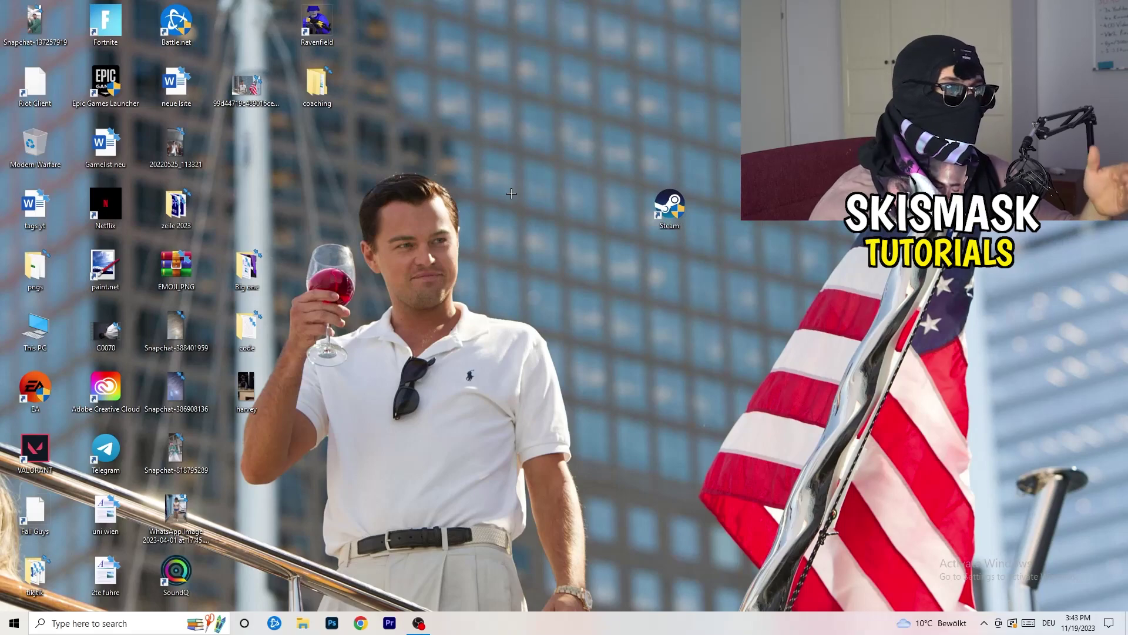
pyautogui.rightClick(669, 207)
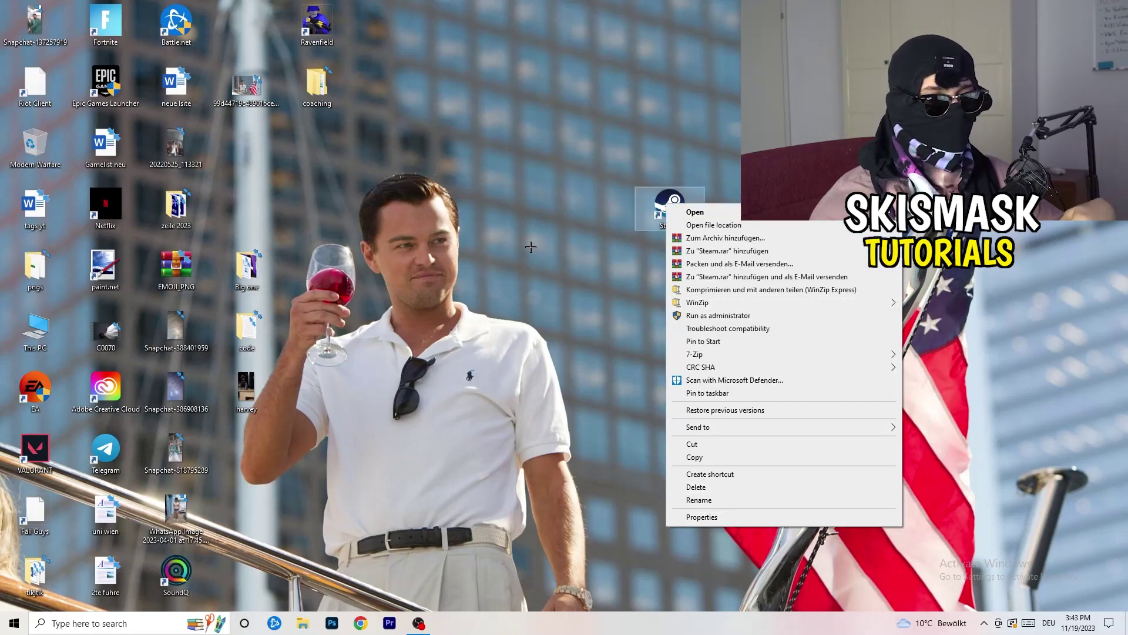
pyautogui.click(592, 331)
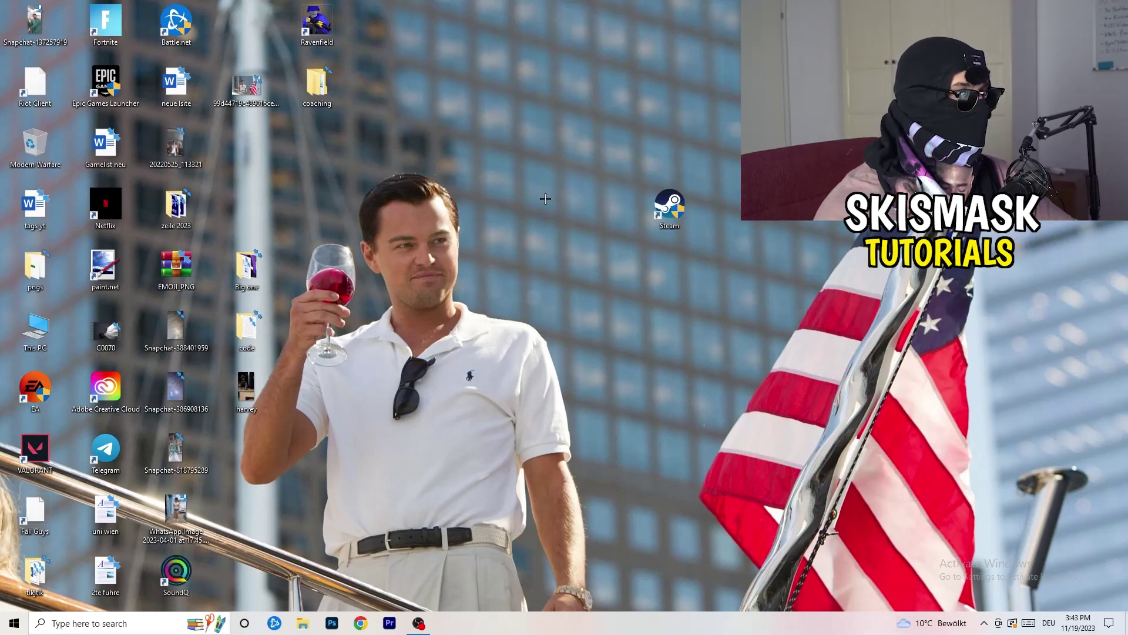
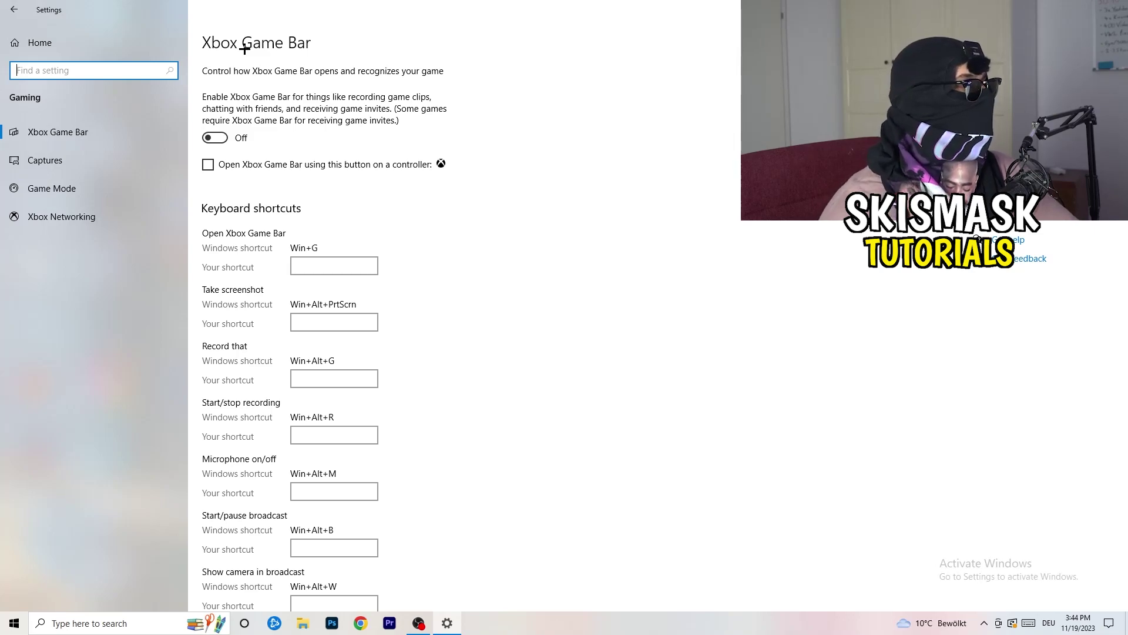
# Step: Check the background recording, audio and video options for game captures, and check the Game Mode setting
pyautogui.click(110, 169)
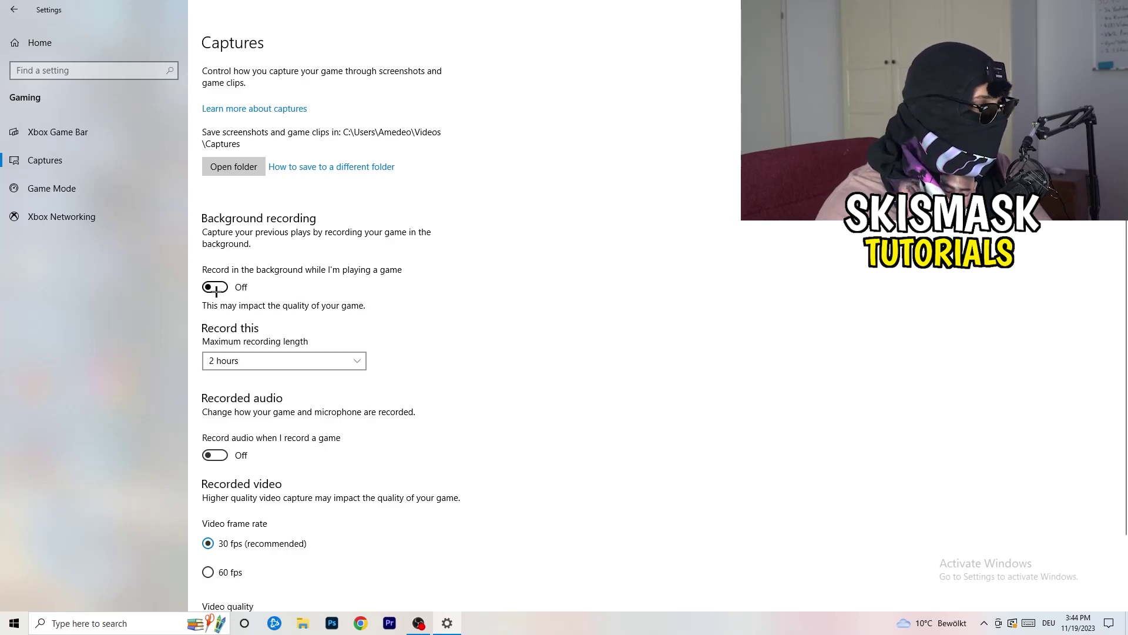
pyautogui.scroll(-2, 312, 411)
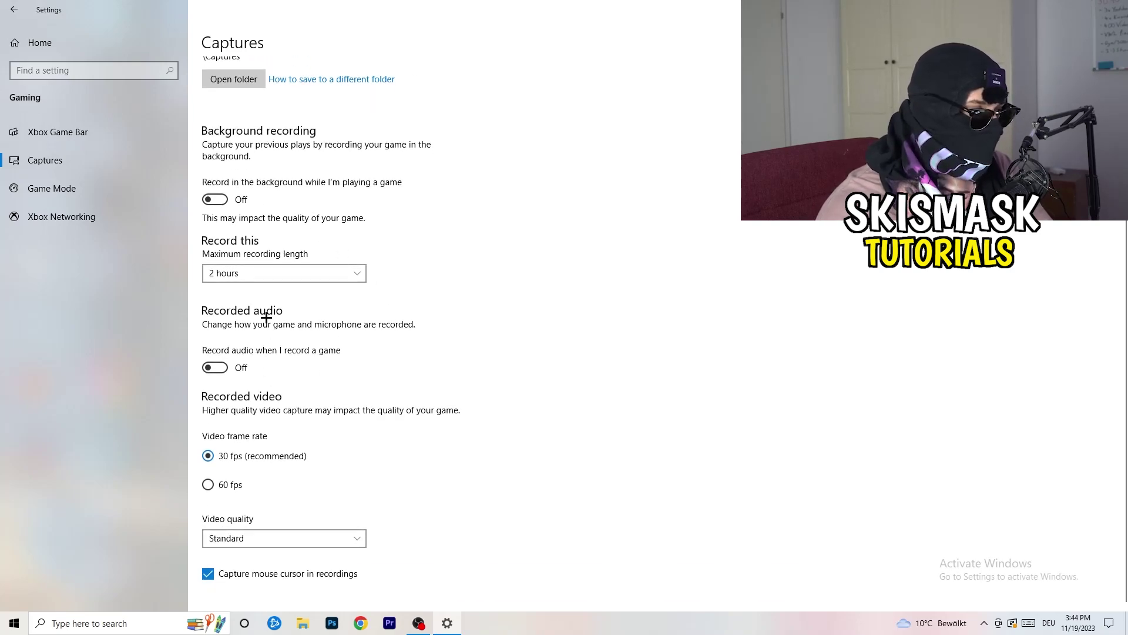
pyautogui.scroll(2, 363, 475)
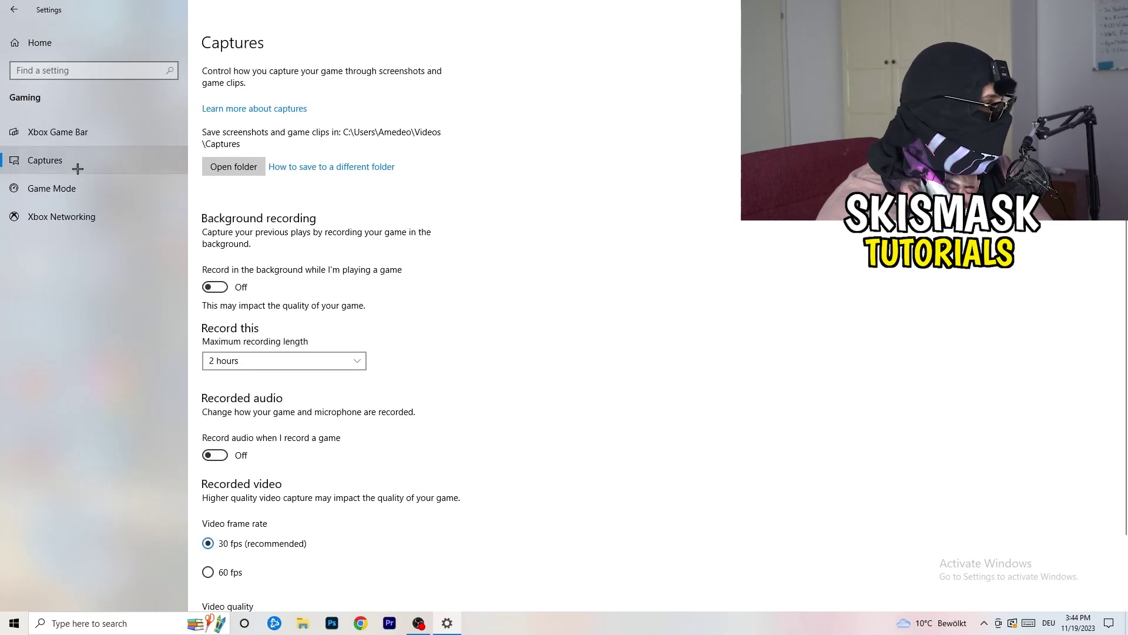
pyautogui.click(51, 188)
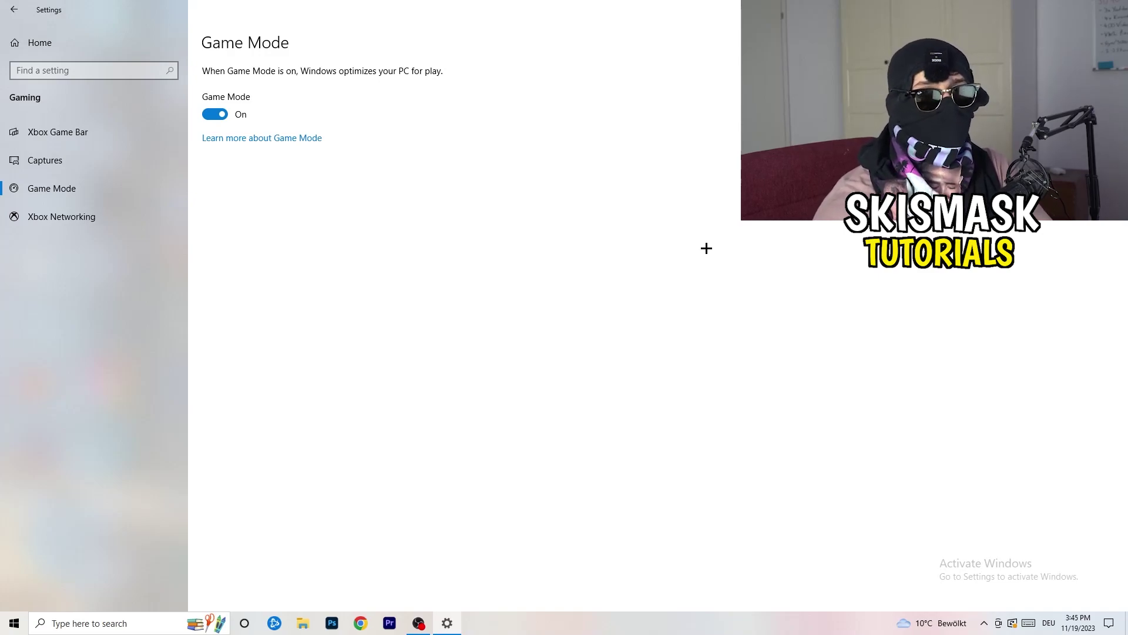
# Step: Return to the Settings overview, check Windows Update under Update & Security, and close Settings
pyautogui.click(12, 7)
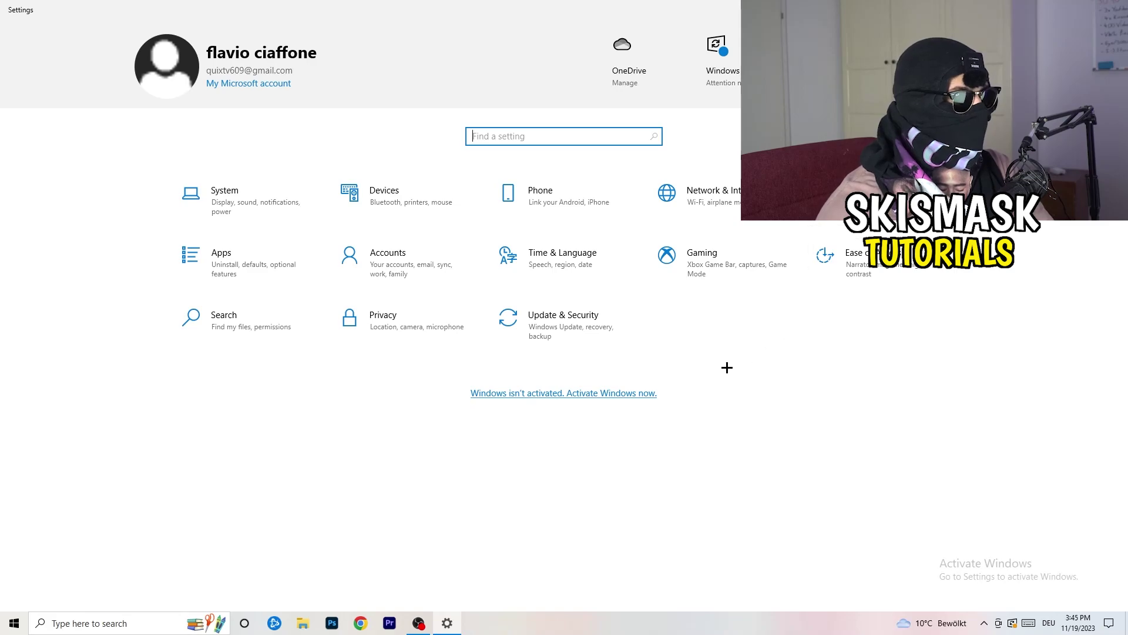
pyautogui.click(553, 323)
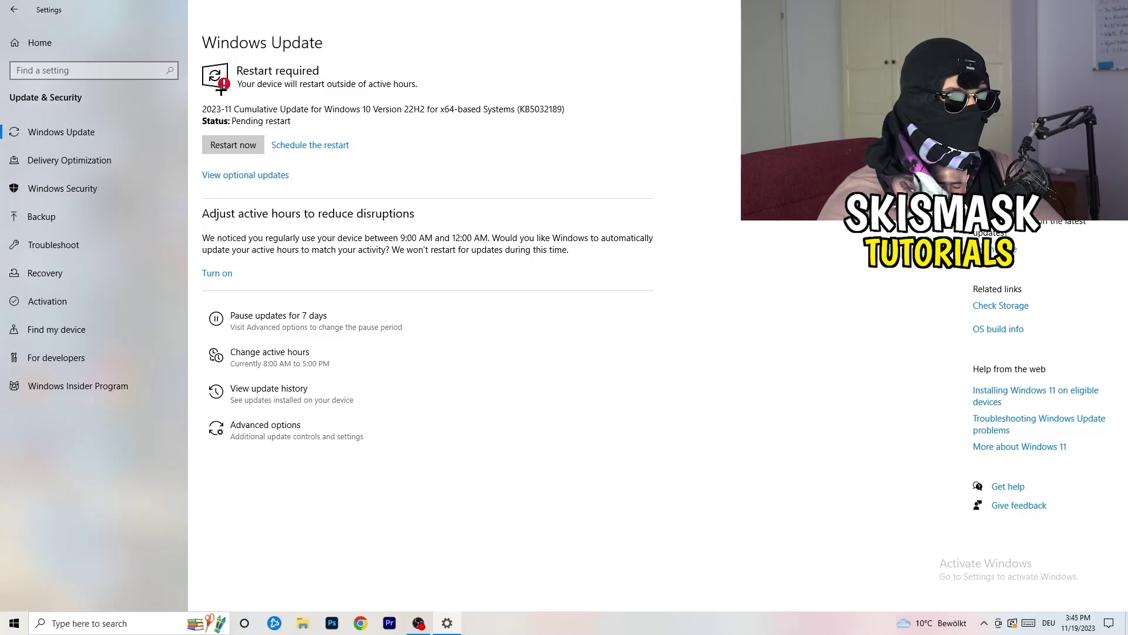
pyautogui.hotkey('alt', 'F4')
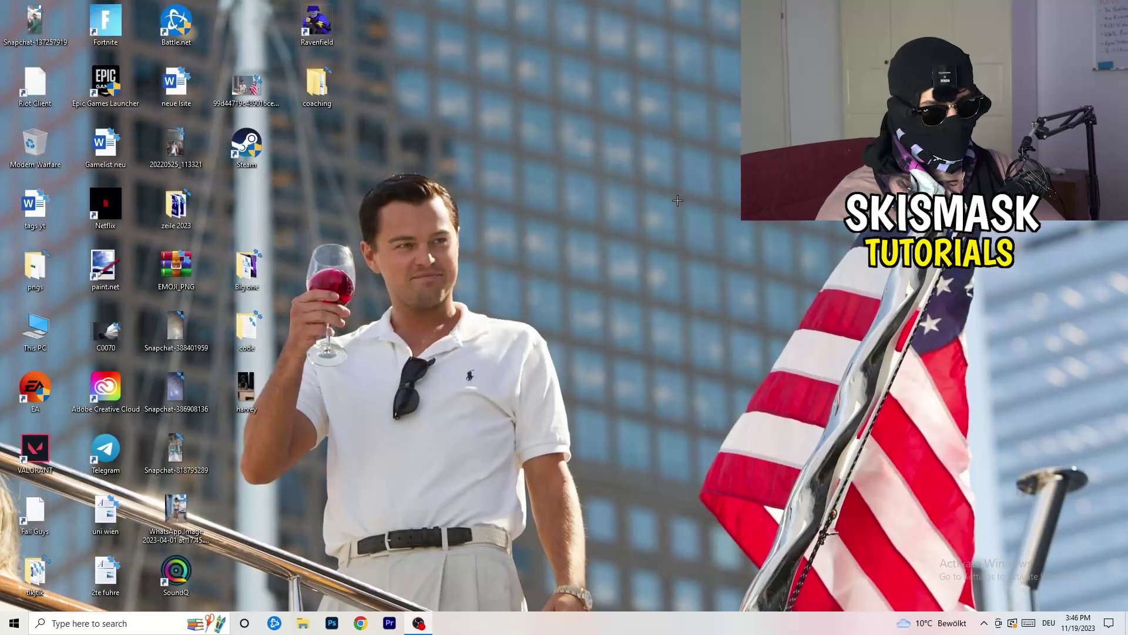